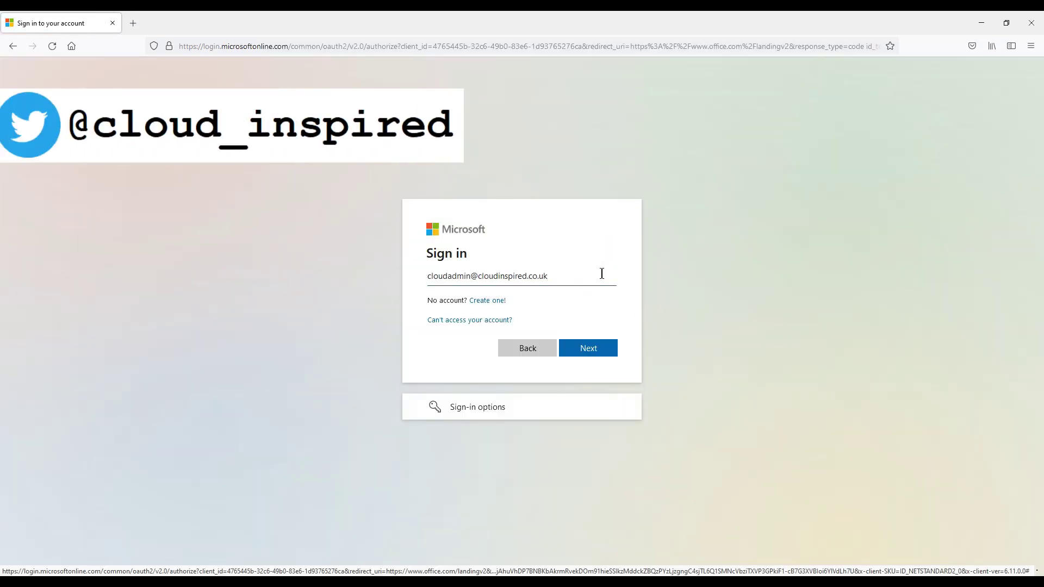
- Continue with the admin account, enter the account password and sign in to Office 365
{"action": "key", "text": "Return"}
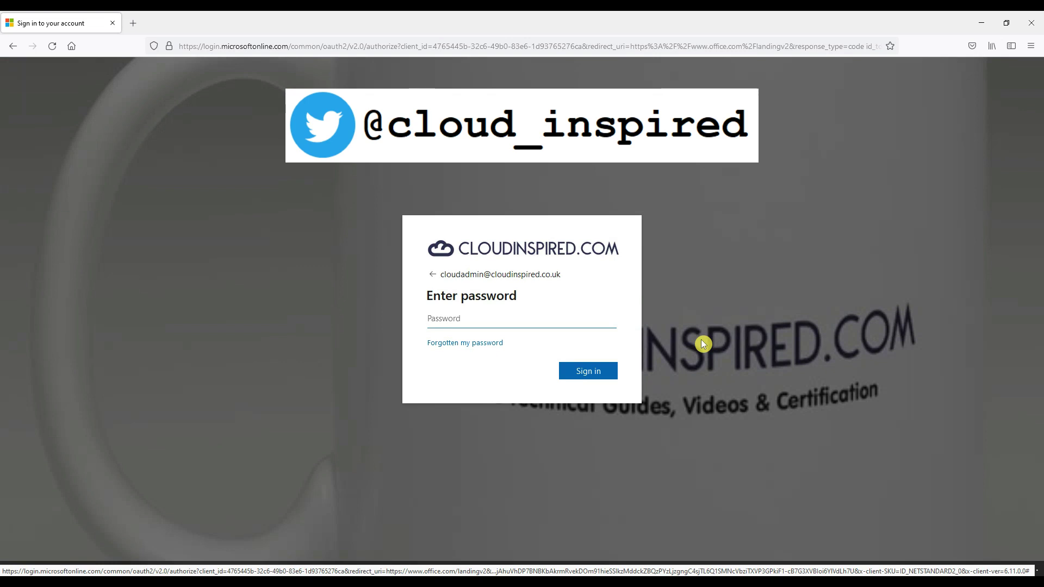
{"action": "key", "text": "ctrl+v"}
{"action": "left_click", "coordinate": [591, 373]}
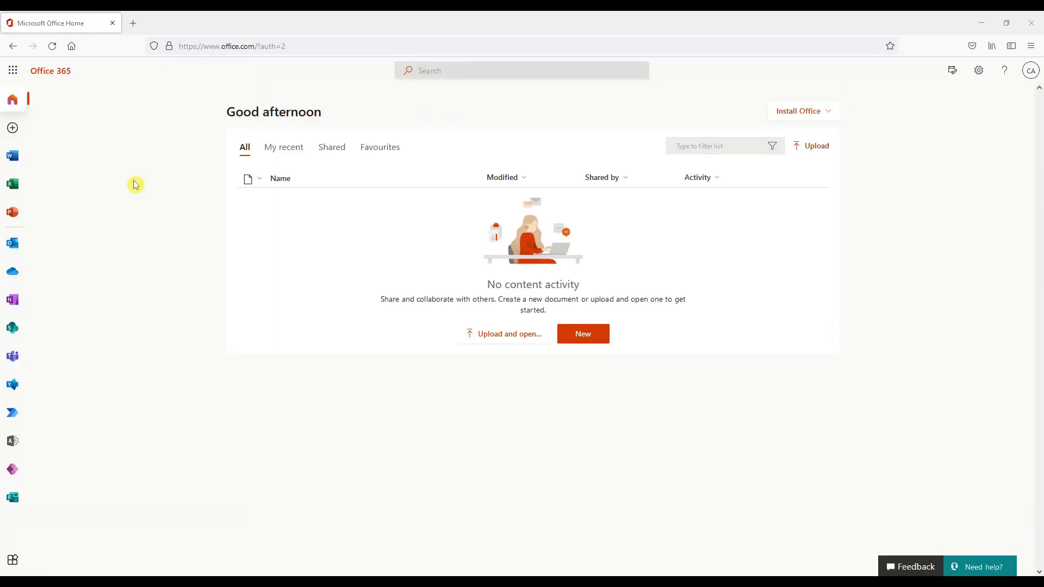
- Open Microsoft Teams and start creating a new public team from scratch
{"action": "left_click", "coordinate": [13, 72]}
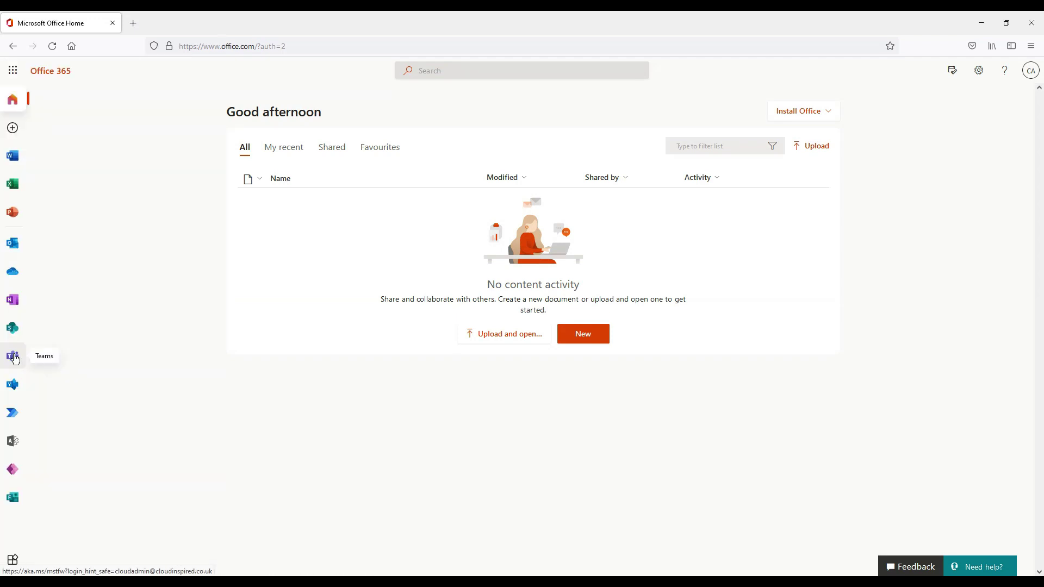
{"action": "left_click", "coordinate": [15, 358]}
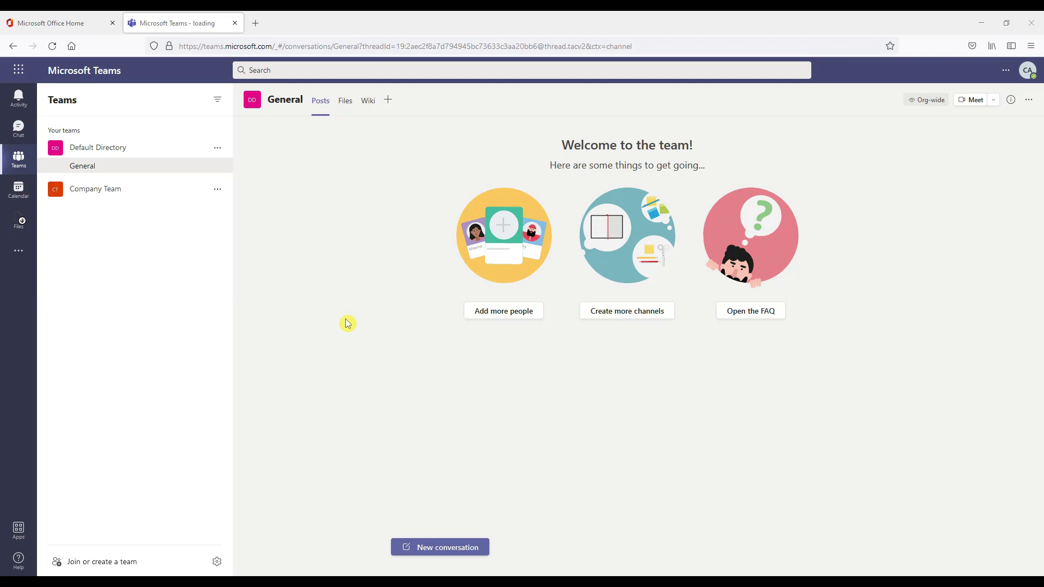
{"action": "left_click", "coordinate": [146, 563]}
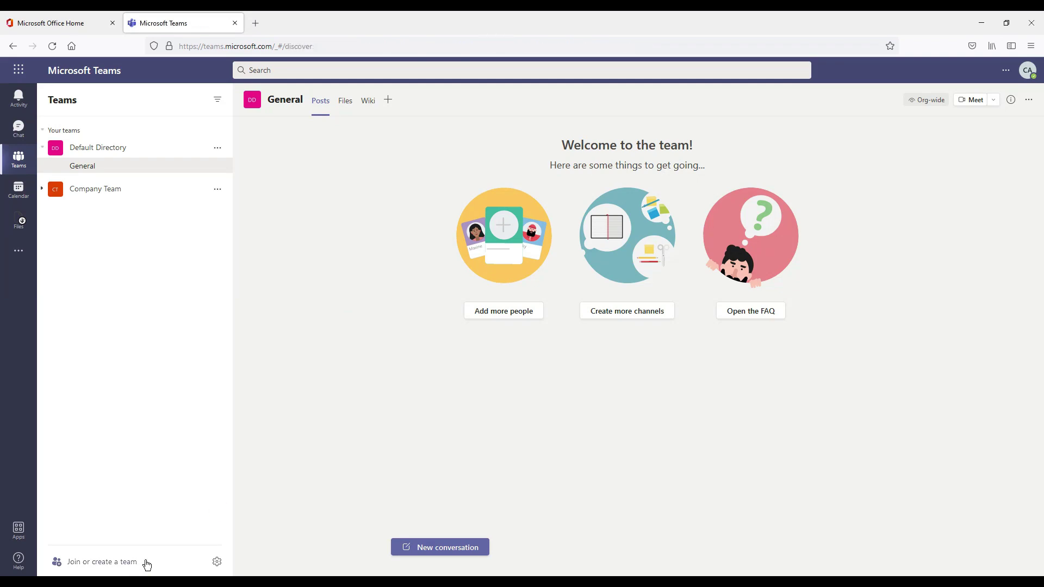
{"action": "left_click", "coordinate": [354, 235]}
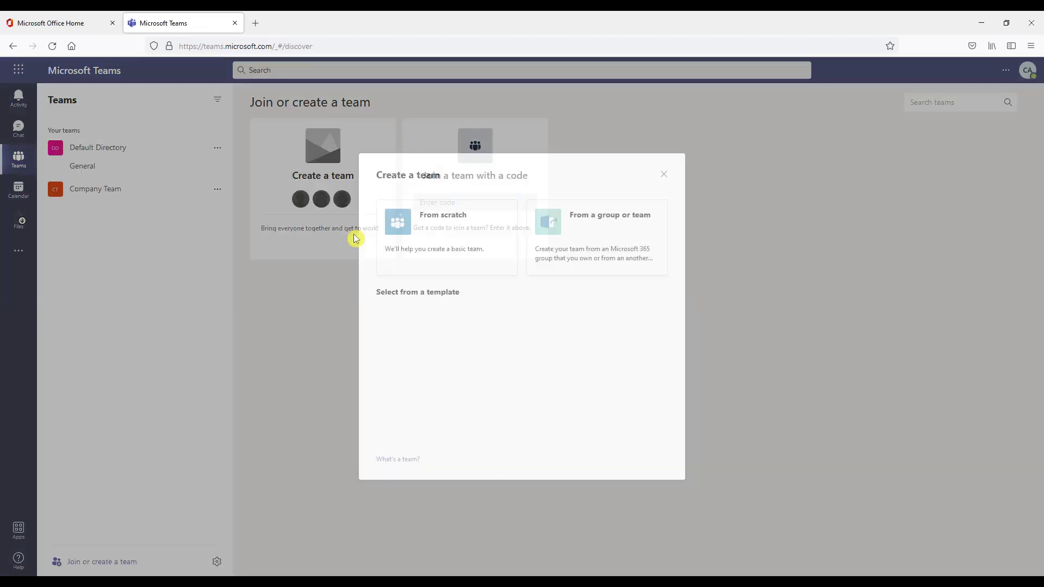
{"action": "left_click", "coordinate": [501, 242]}
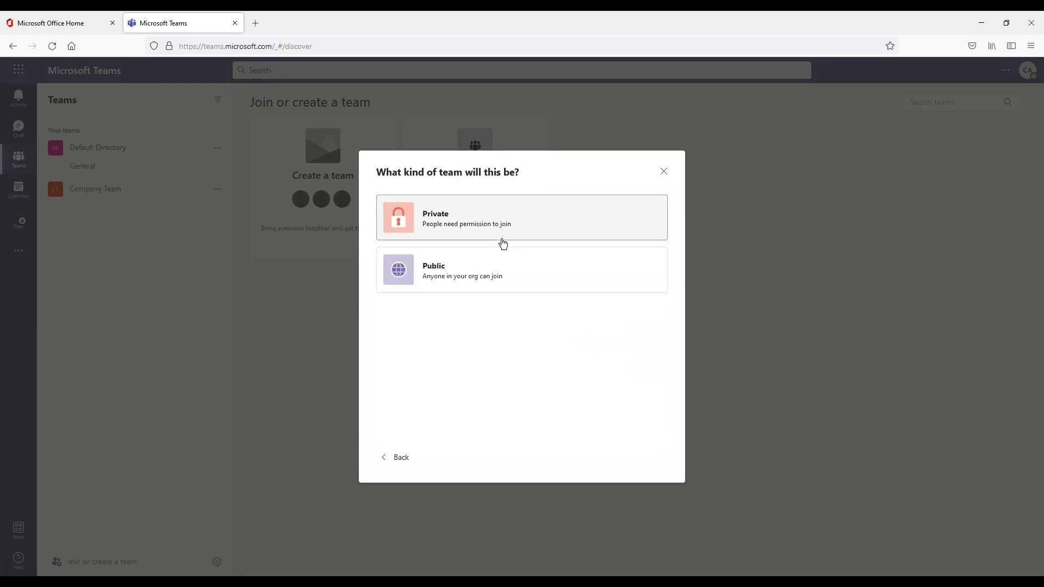
{"action": "left_click", "coordinate": [519, 270]}
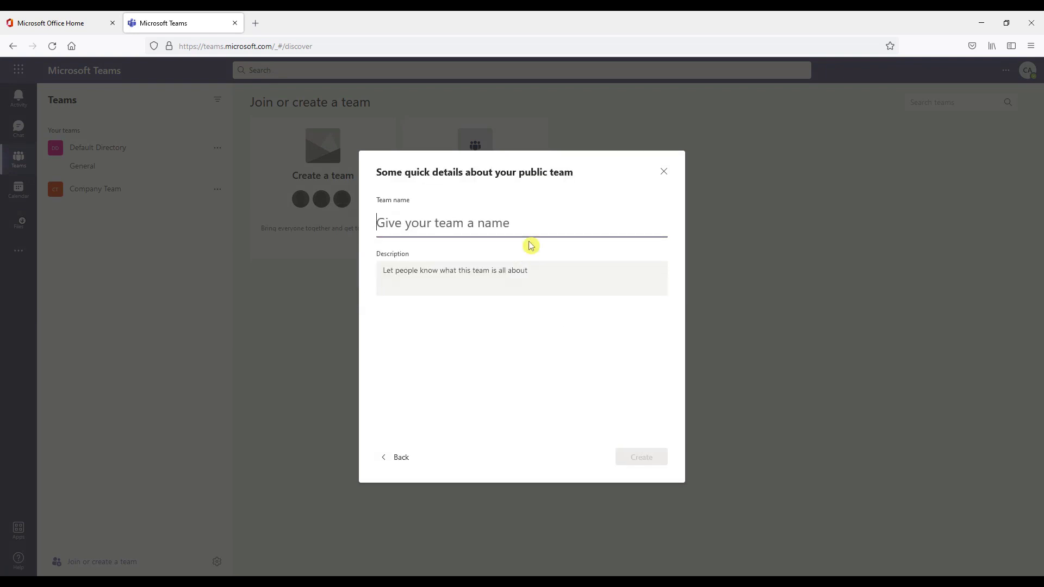
- Create the team with the name and description Team Collaboration, skipping the addition of members
{"action": "type", "text": "Team Collaboration"}
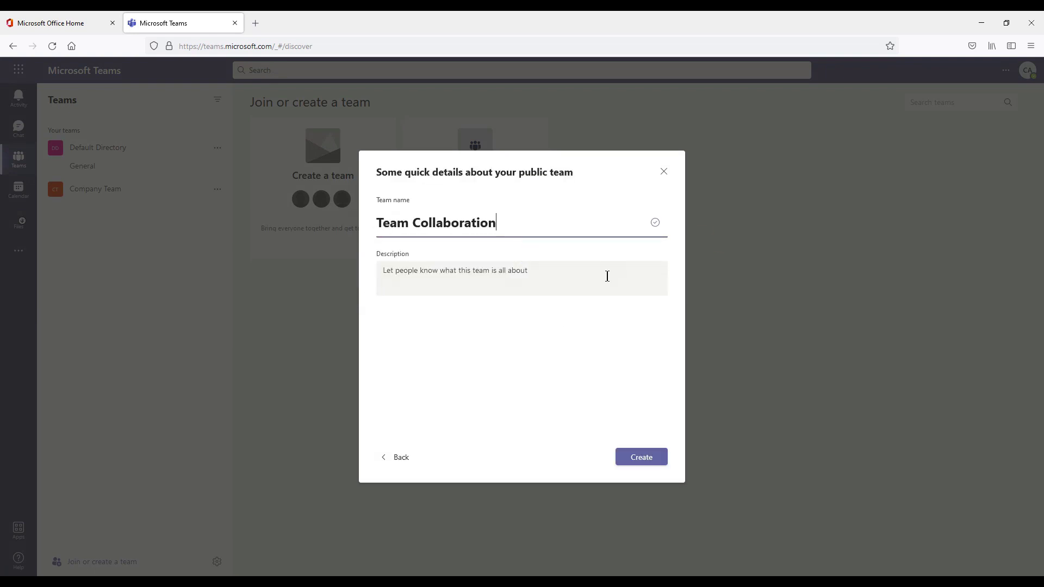
{"action": "left_click", "coordinate": [607, 275]}
{"action": "type", "text": "Team Collaboration"}
{"action": "left_click", "coordinate": [656, 458]}
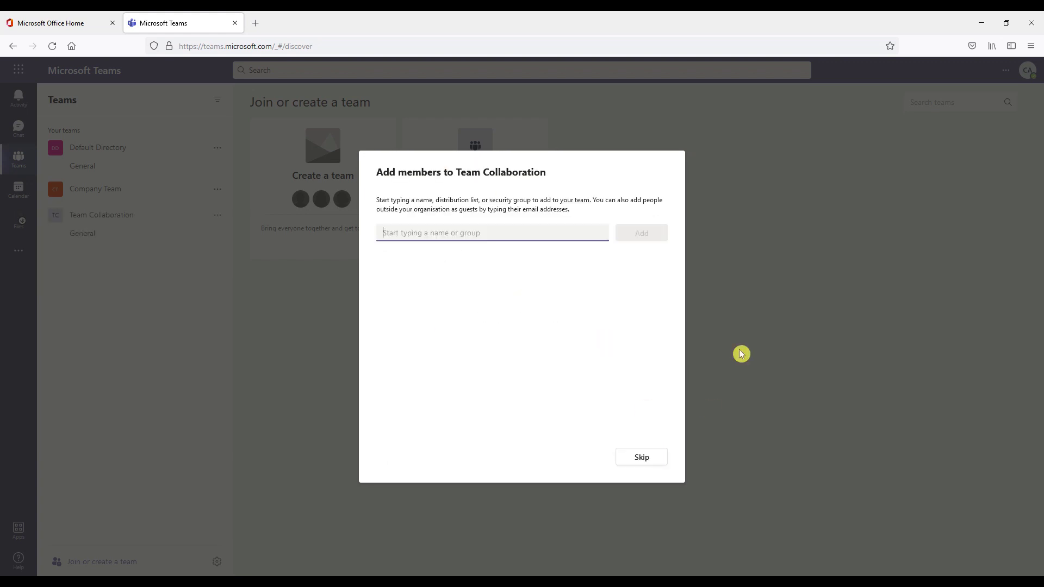
{"action": "left_click", "coordinate": [665, 455]}
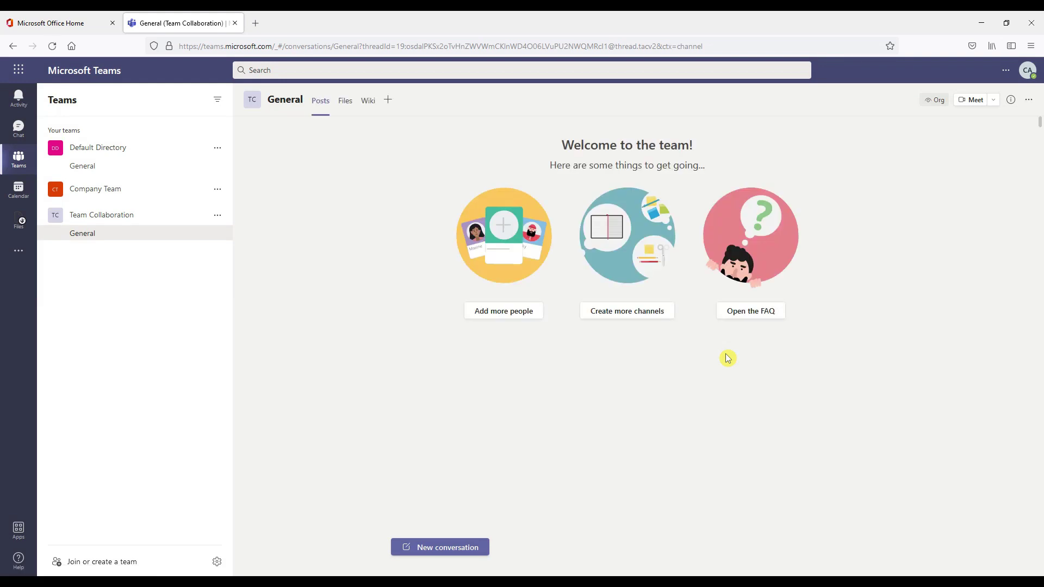
- Open the management page of the Team Collaboration team and examine its owner's role options
{"action": "left_click", "coordinate": [218, 215]}
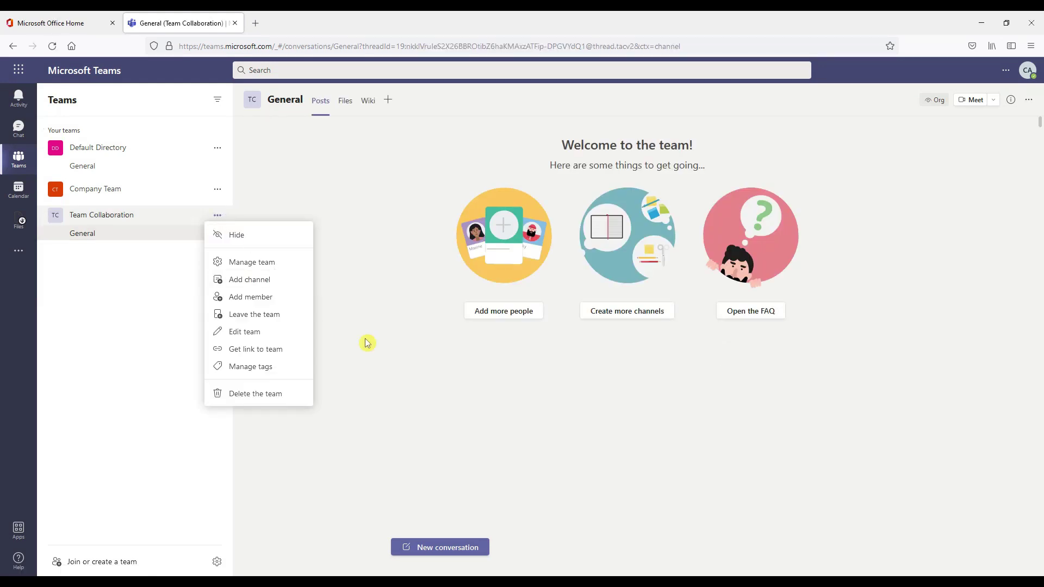
{"action": "left_click", "coordinate": [289, 263]}
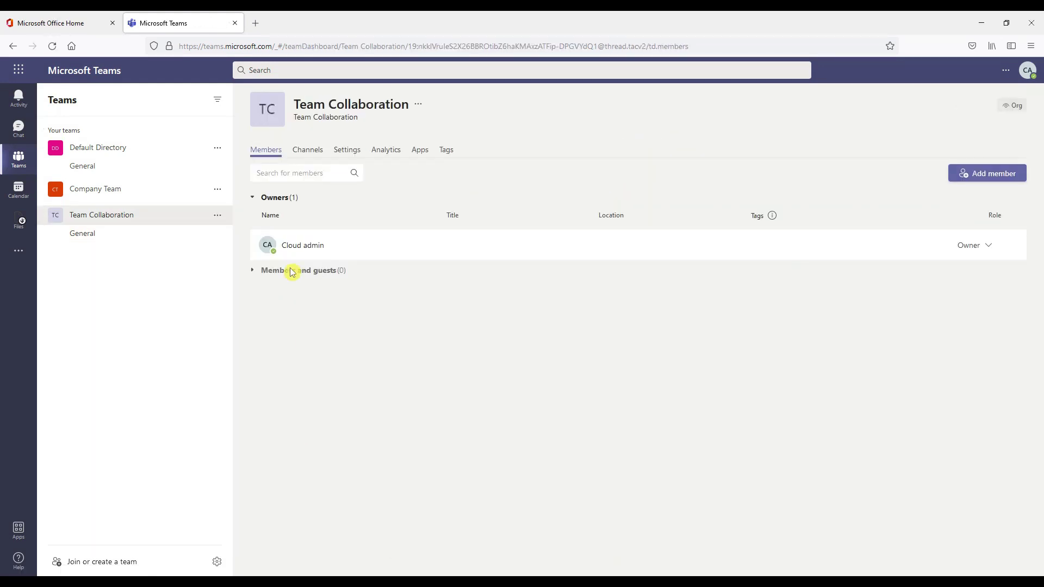
{"action": "left_click", "coordinate": [989, 245]}
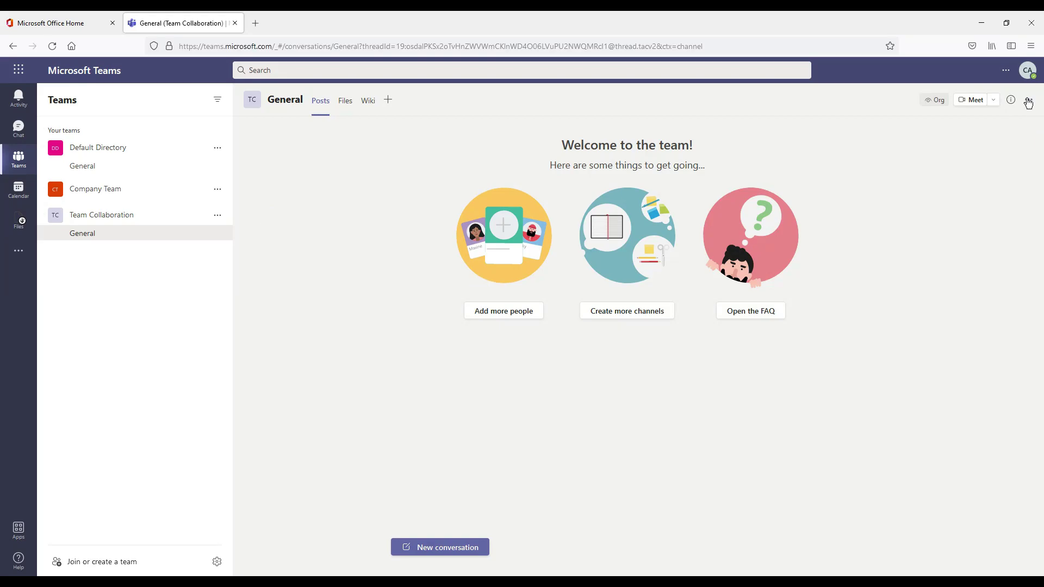
- Open the Team Collaboration team's General channel in SharePoint and enter the General documents folder
{"action": "left_click", "coordinate": [1029, 101]}
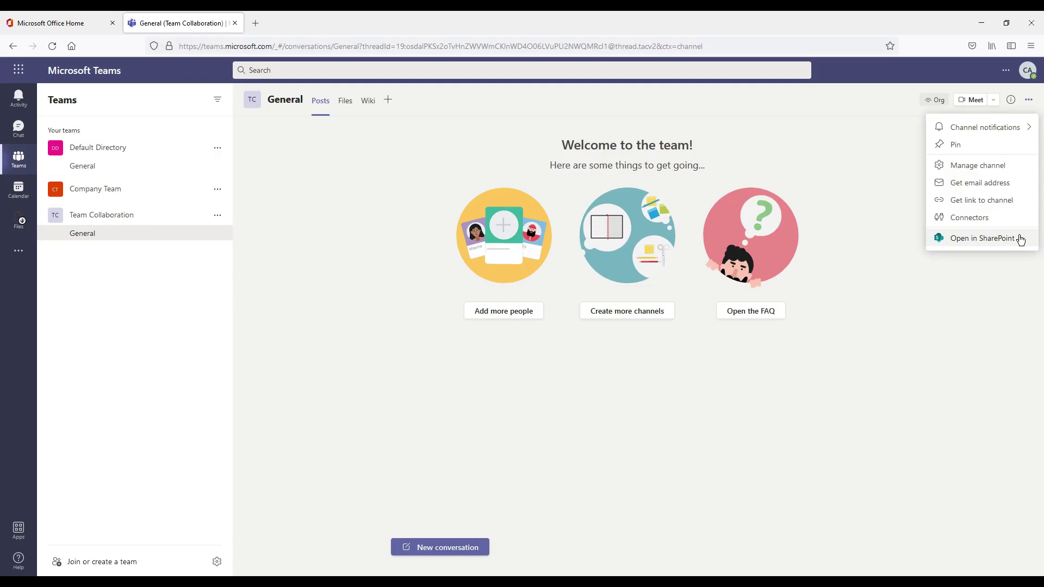
{"action": "left_click", "coordinate": [982, 238]}
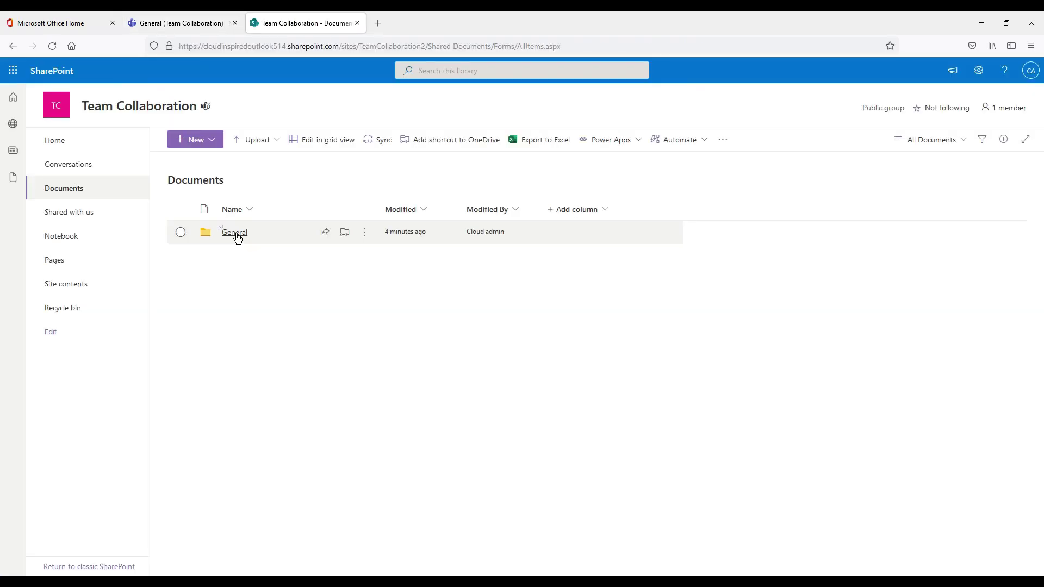
{"action": "left_click", "coordinate": [236, 233]}
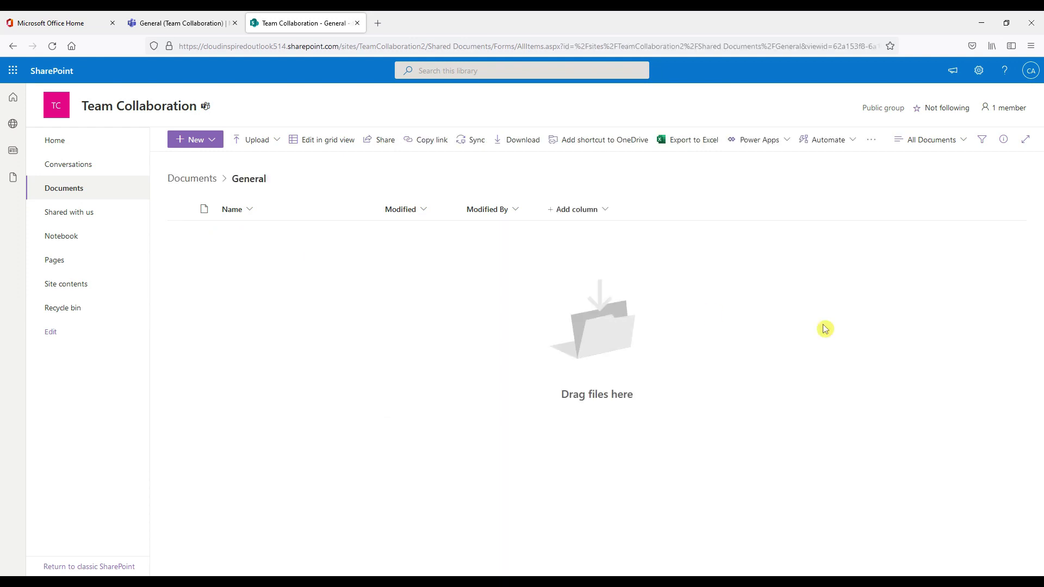
- Switch back to Teams and show the files of the Team Collaboration team's General channel
{"action": "left_click", "coordinate": [199, 23]}
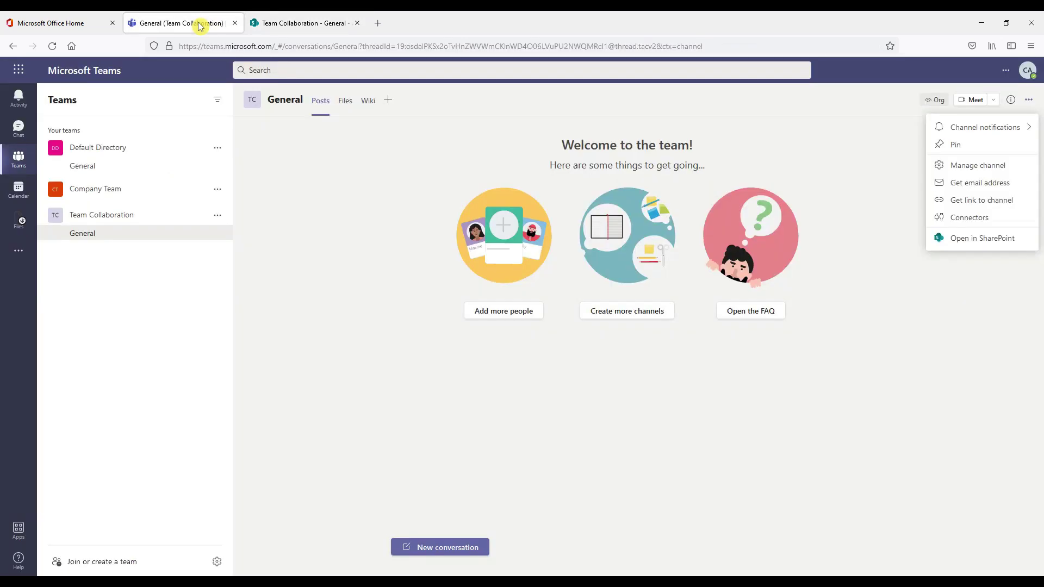
{"action": "left_click", "coordinate": [335, 264]}
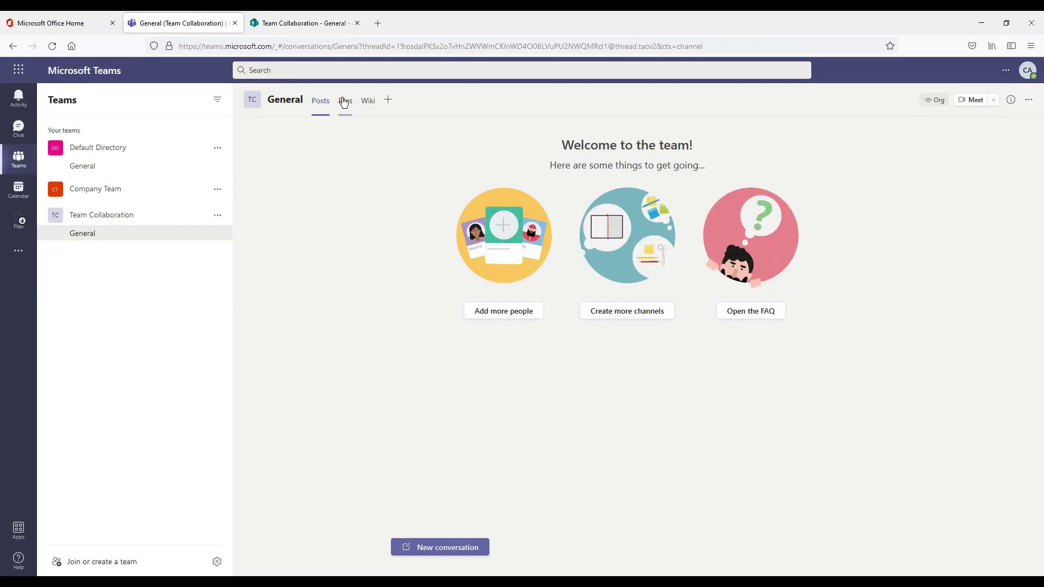
{"action": "left_click", "coordinate": [343, 102]}
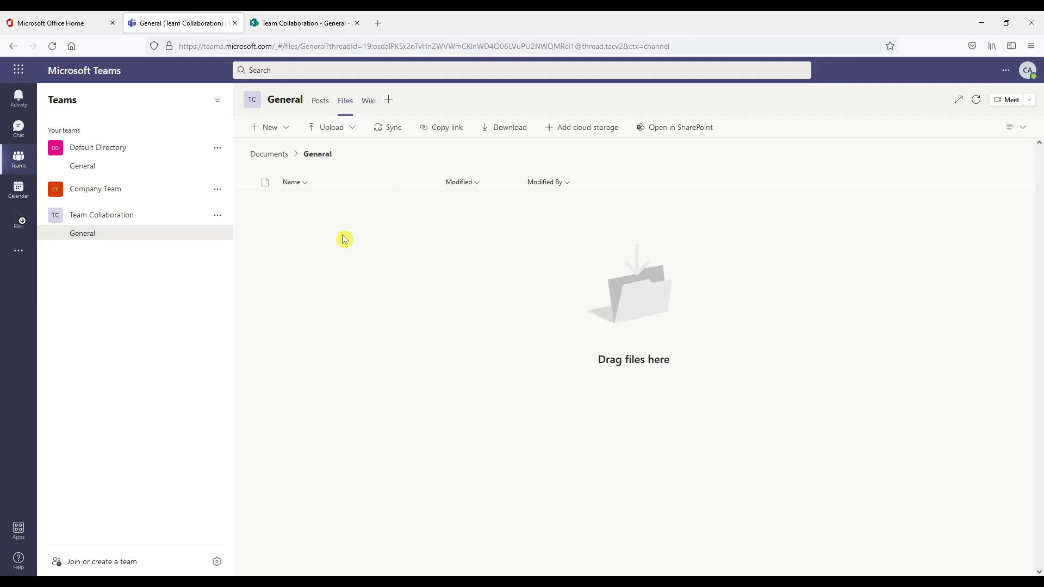
- Upload all folders and documents from the local Files folder in File Explorer to the General channel's files
{"action": "key", "text": "alt+Tab"}
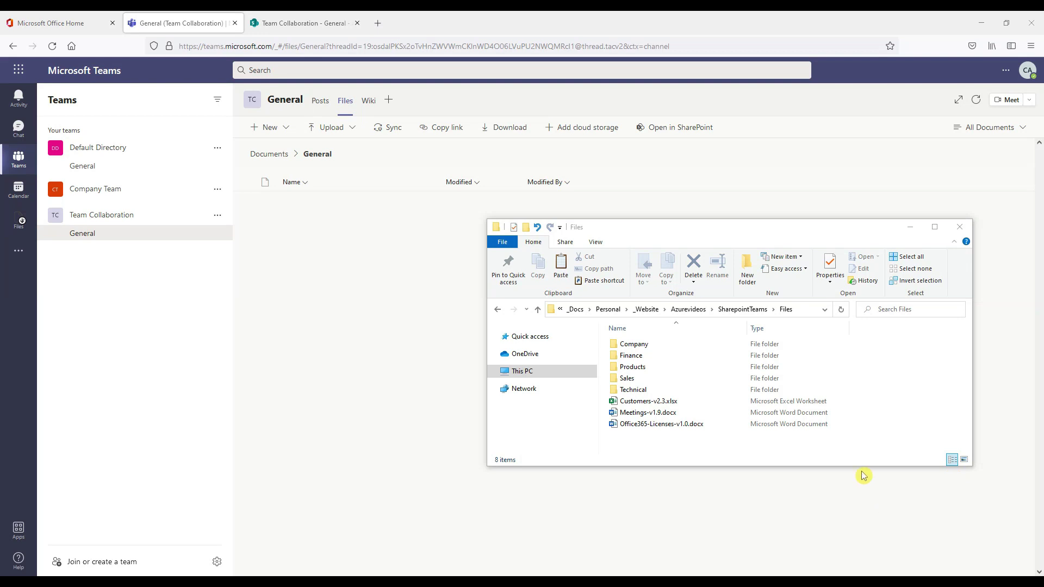
{"action": "left_click_drag", "start_coordinate": [851, 439], "coordinate": [615, 326]}
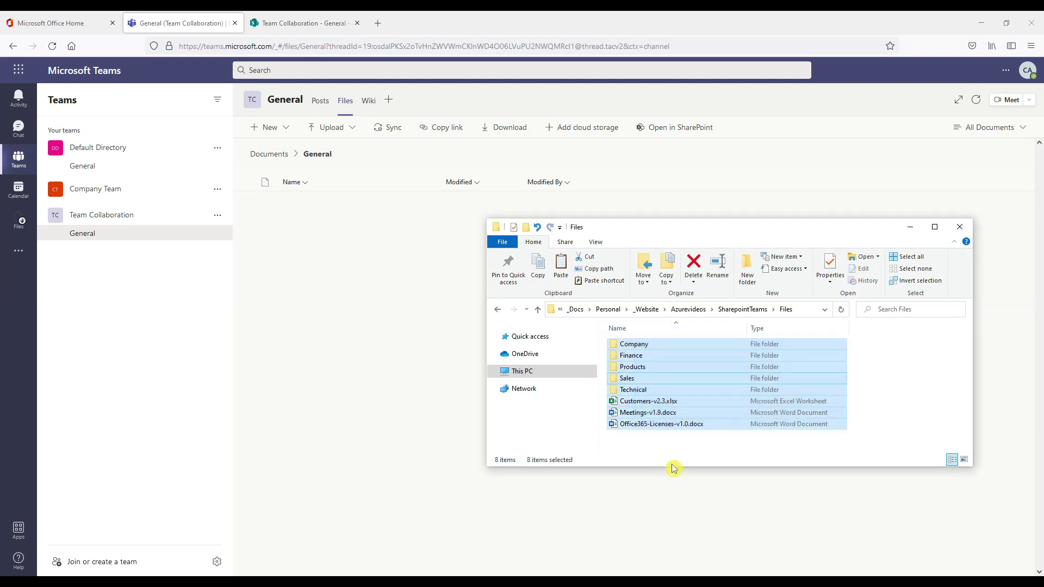
{"action": "left_click_drag", "start_coordinate": [650, 350], "coordinate": [361, 276]}
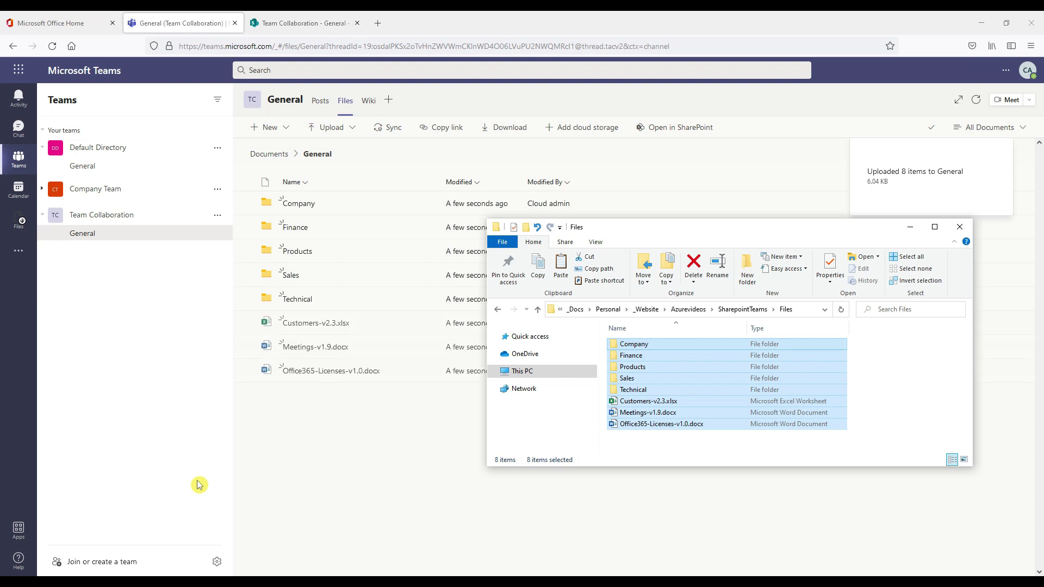
{"action": "left_click", "coordinate": [473, 507]}
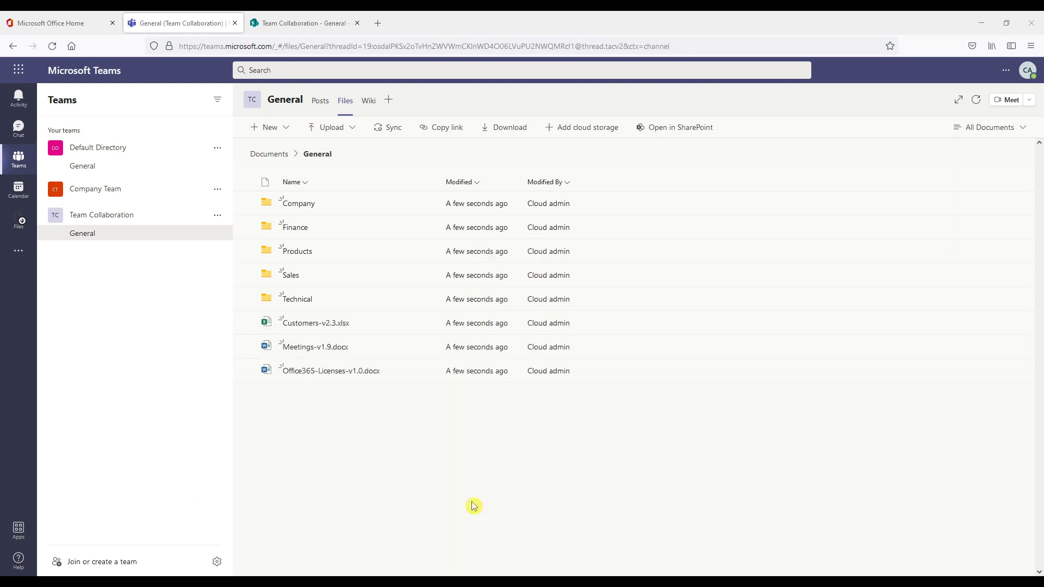
- Switch to the Team Collaboration SharePoint site and apply Microsoft's Team collaboration site template
{"action": "left_click", "coordinate": [308, 24]}
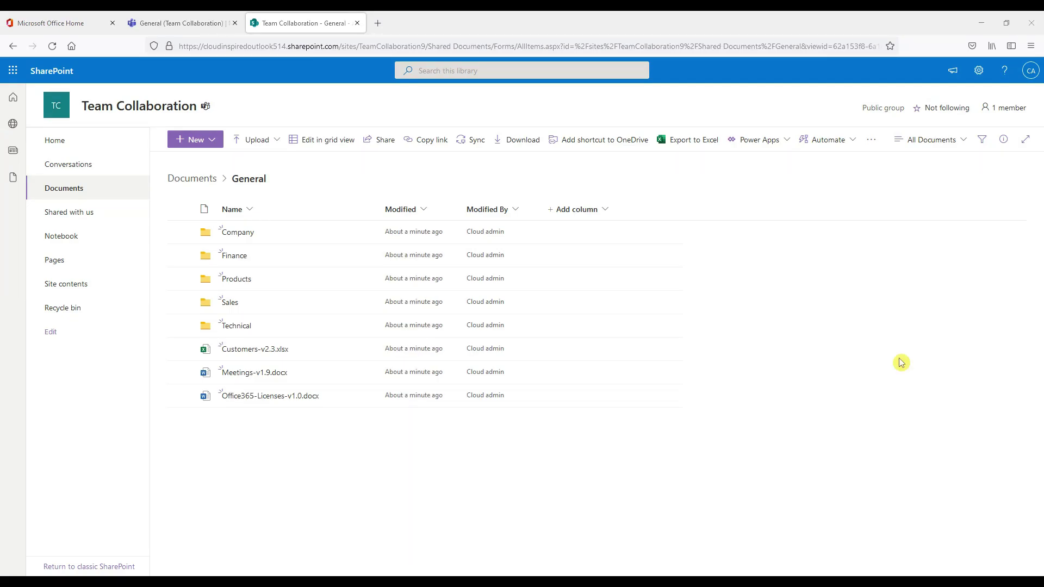
{"action": "left_click", "coordinate": [979, 71]}
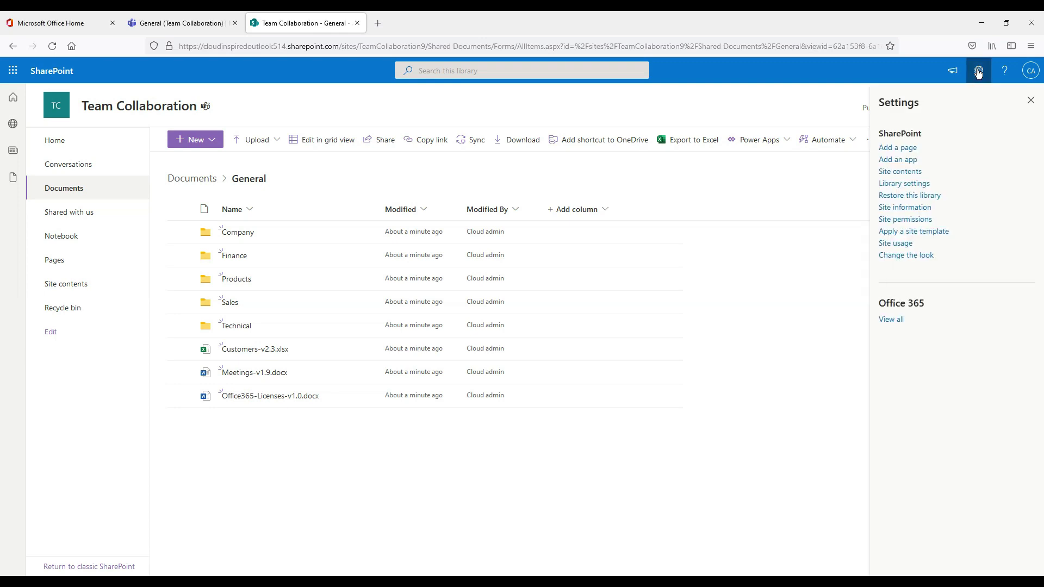
{"action": "left_click", "coordinate": [942, 232]}
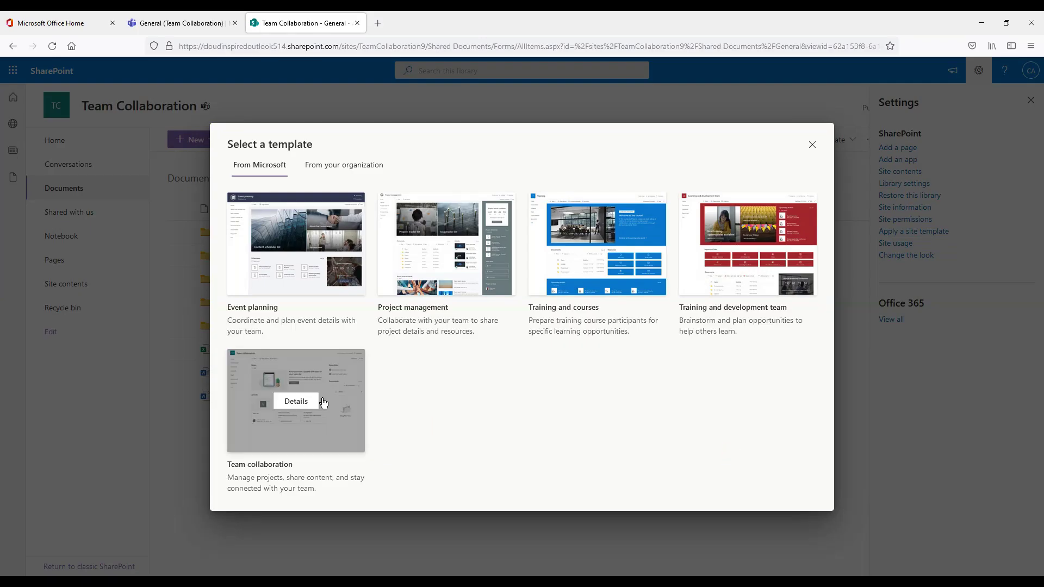
{"action": "left_click", "coordinate": [323, 403]}
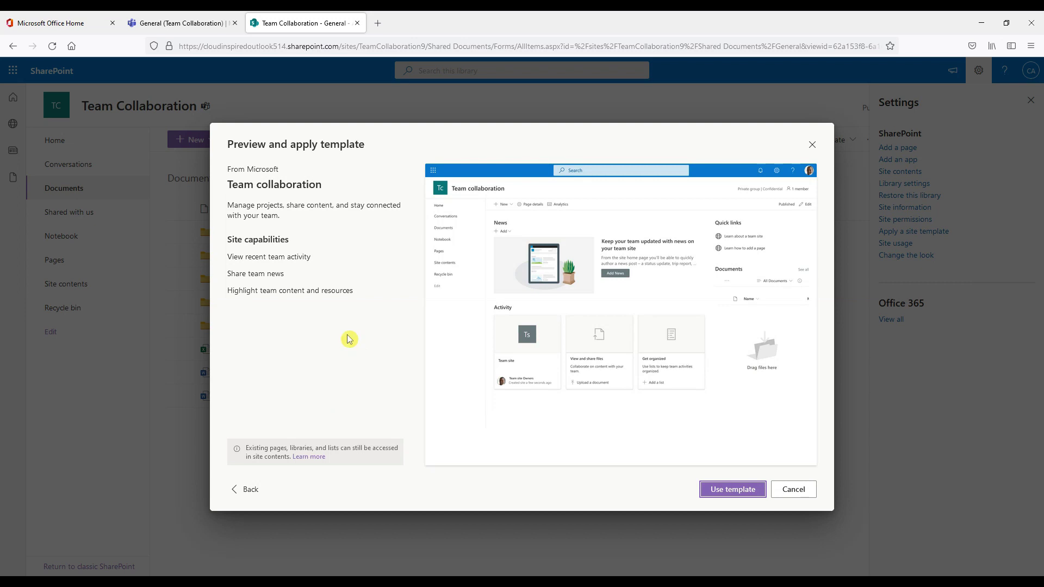
{"action": "left_click", "coordinate": [729, 489]}
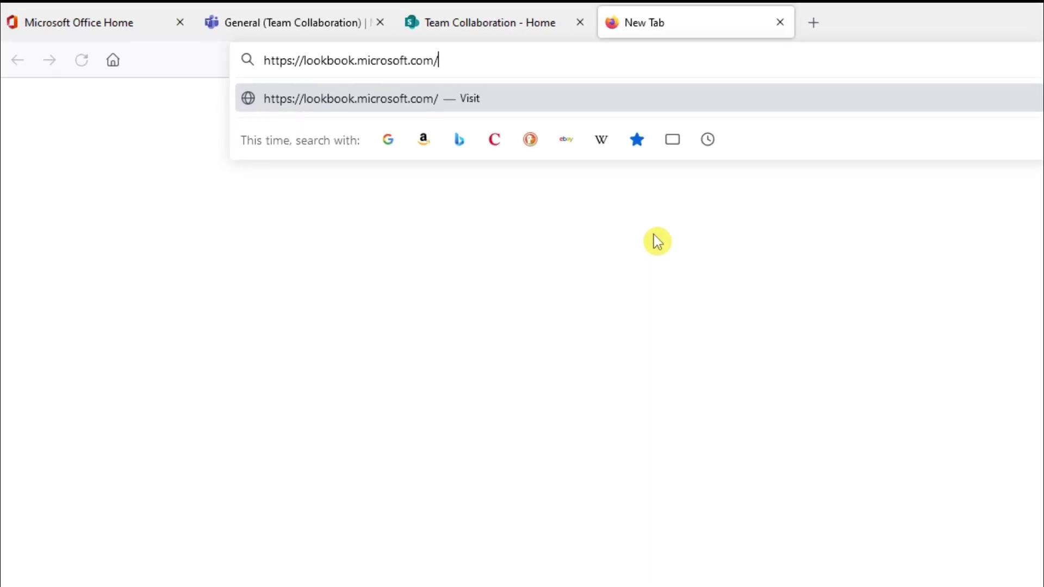
{"action": "key", "text": "Return"}
{"action": "left_click", "coordinate": [145, 361]}
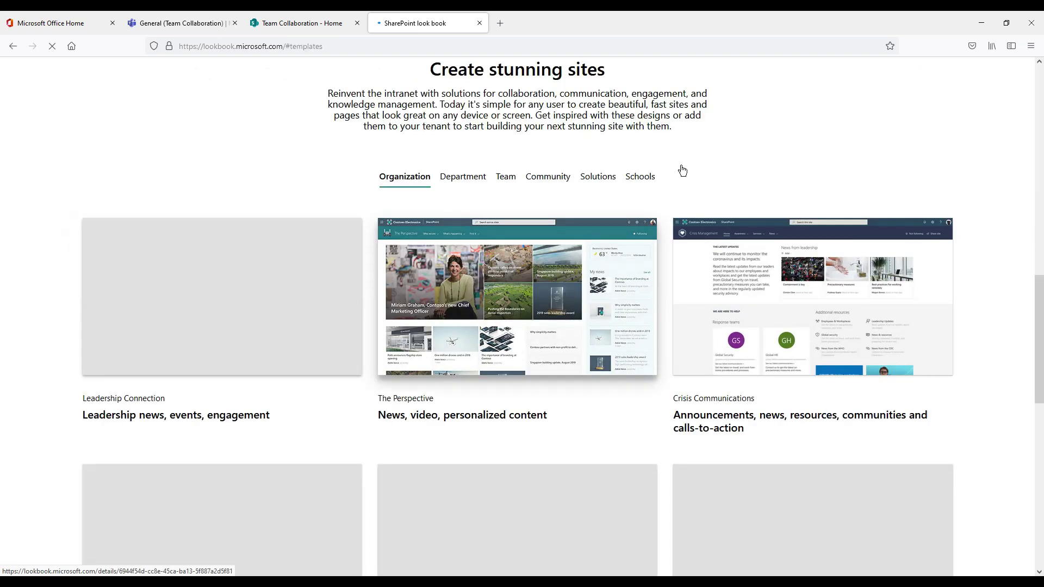
{"action": "scroll", "coordinate": [842, 113], "scroll_direction": "down", "scroll_amount": 5}
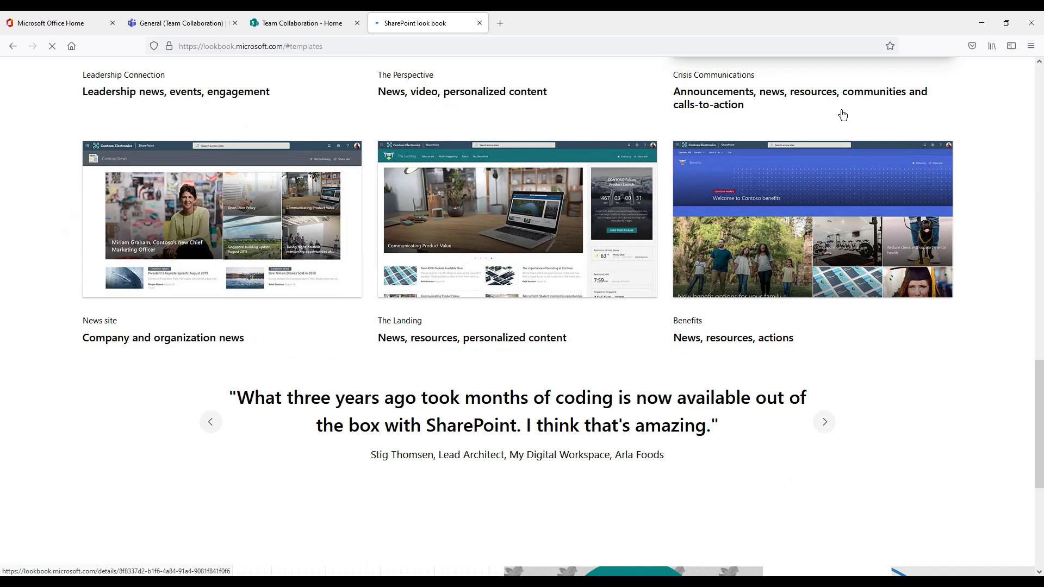
{"action": "scroll", "coordinate": [843, 114], "scroll_direction": "up", "scroll_amount": 15}
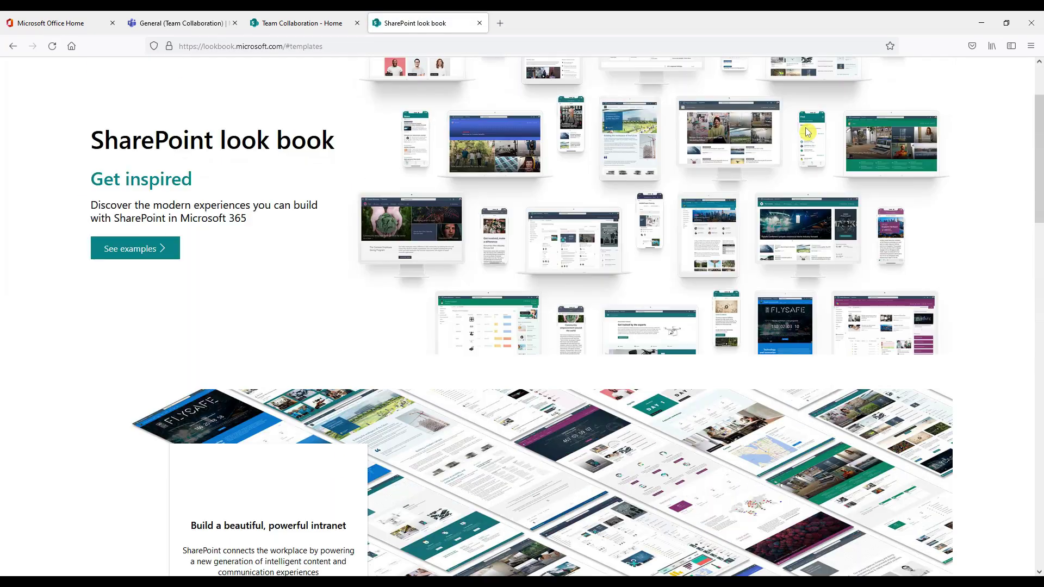
{"action": "scroll", "coordinate": [592, 228], "scroll_direction": "down", "scroll_amount": 10}
- Add the team communication design to the tenant and accept the requested permissions with consent on behalf of the organisation
{"action": "left_click", "coordinate": [506, 191]}
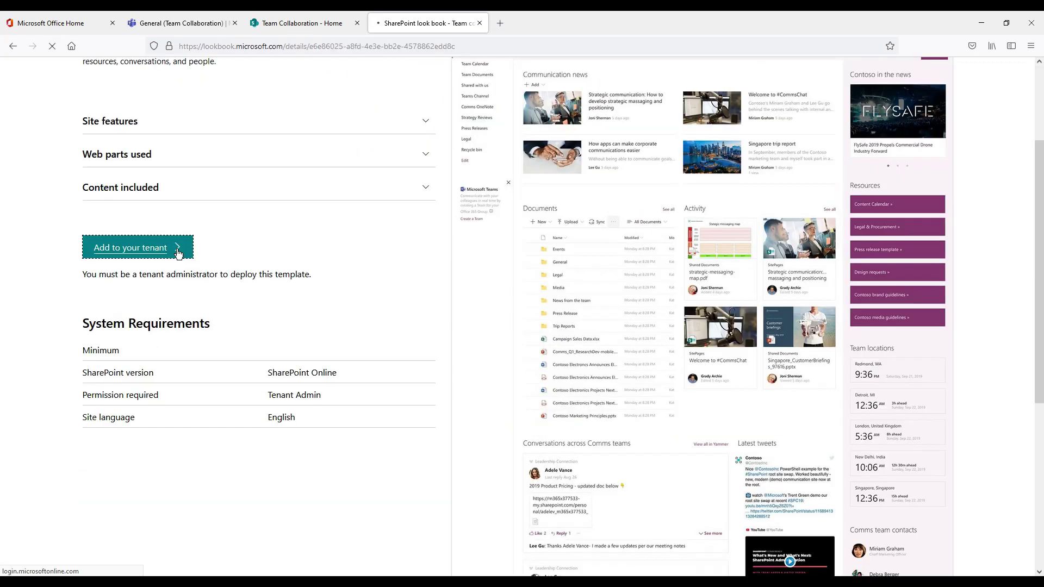
{"action": "left_click", "coordinate": [179, 250]}
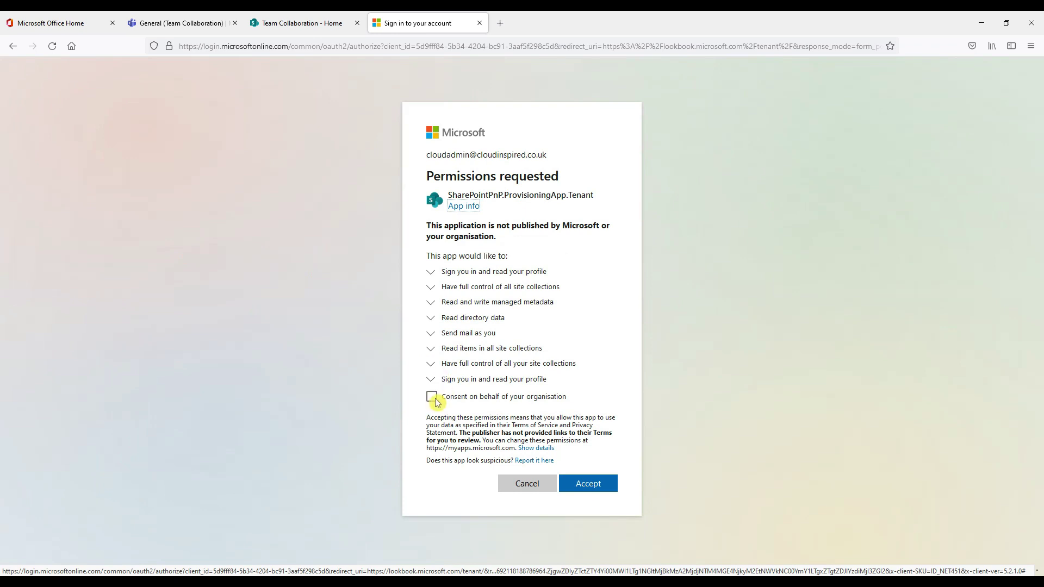
{"action": "left_click", "coordinate": [433, 398]}
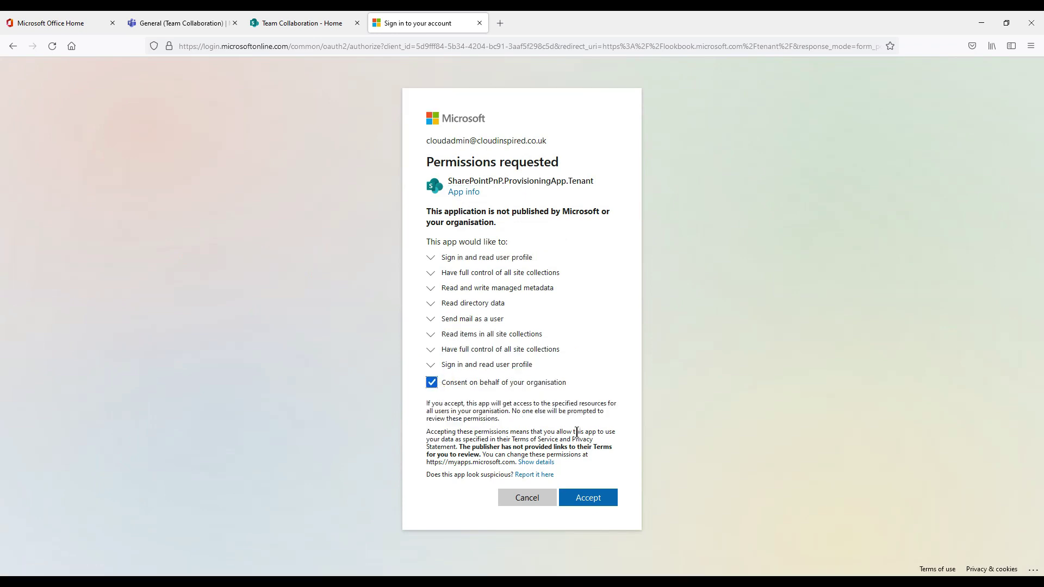
{"action": "left_click", "coordinate": [599, 499]}
- Provision the design as a site titled Communications at /sites/TeamCollaboration10 and look over the resulting page
{"action": "scroll", "coordinate": [821, 456], "scroll_direction": "down", "scroll_amount": 2}
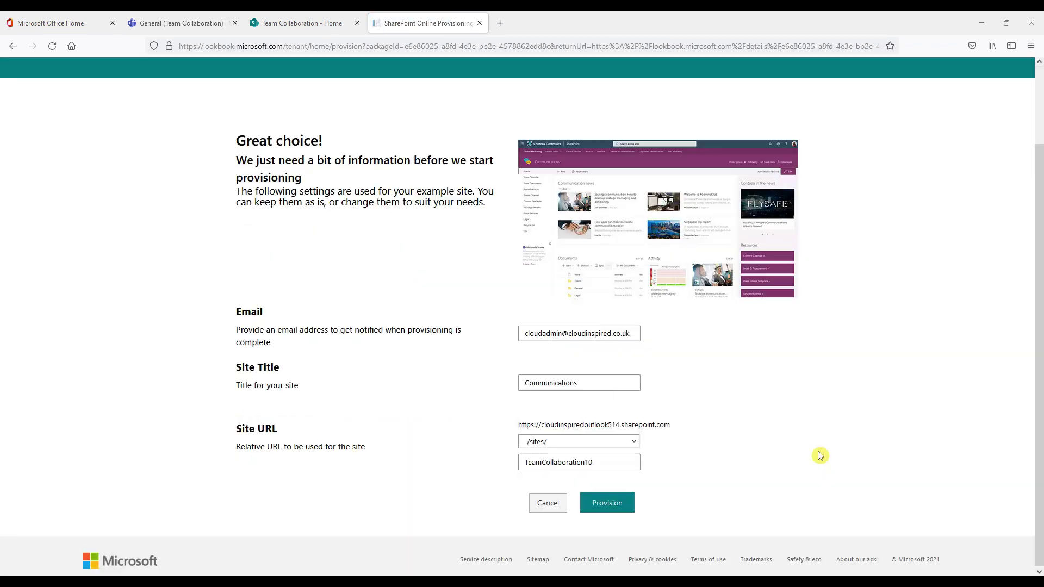
{"action": "left_click", "coordinate": [607, 503]}
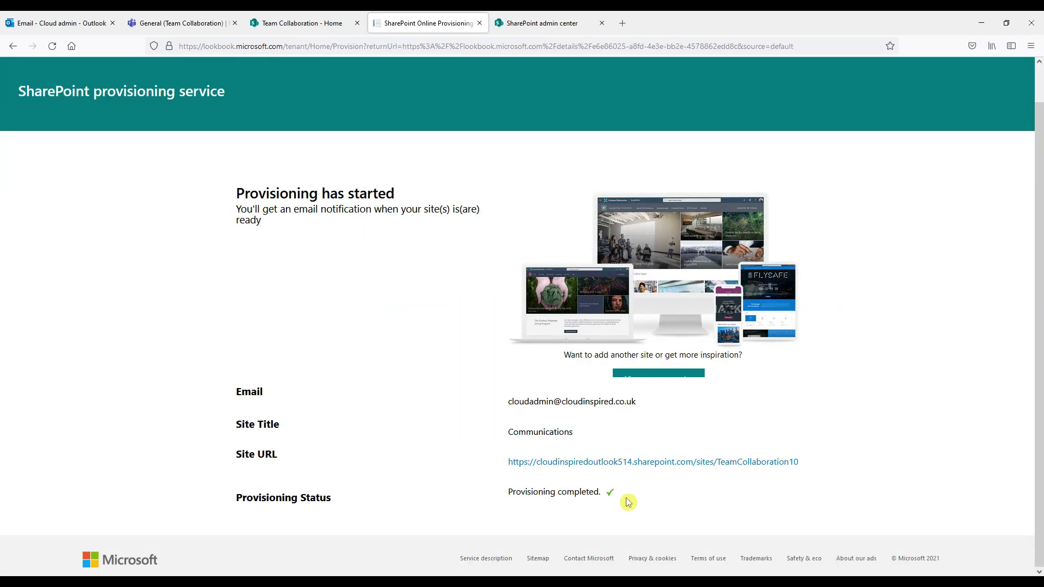
{"action": "left_click_drag", "start_coordinate": [624, 497], "coordinate": [507, 494]}
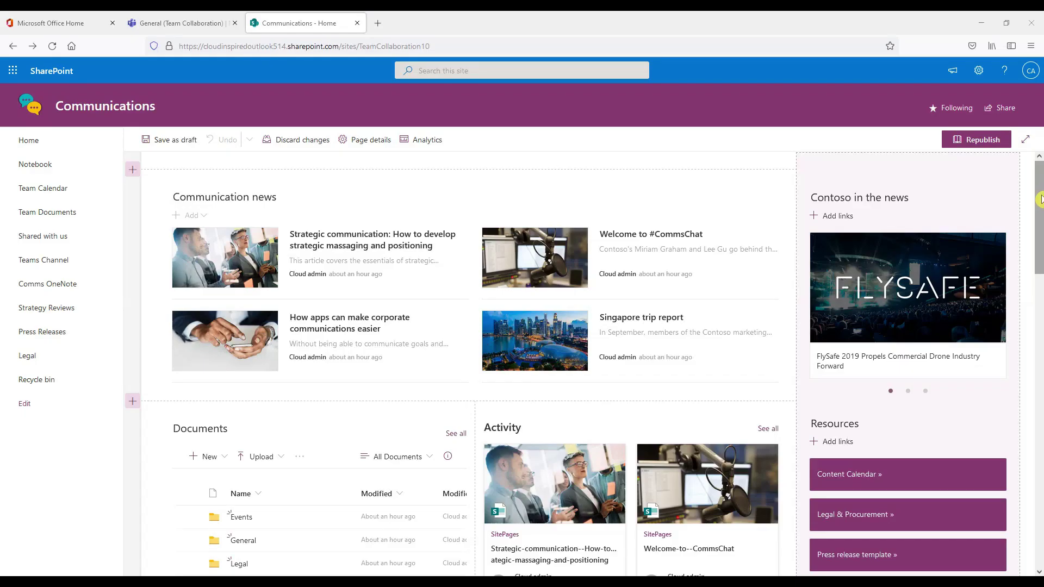
{"action": "scroll", "coordinate": [1040, 284], "scroll_direction": "down", "scroll_amount": 5}
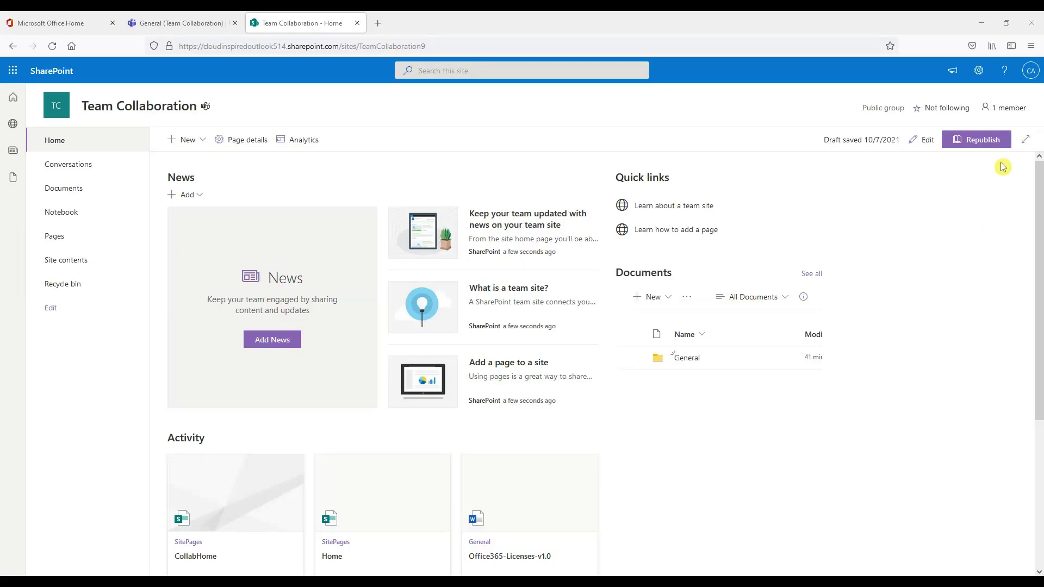
- Review the Team Collaboration site's available themes, give its header a cloud site logo, and save the look
{"action": "left_click", "coordinate": [979, 71]}
{"action": "left_click", "coordinate": [928, 245]}
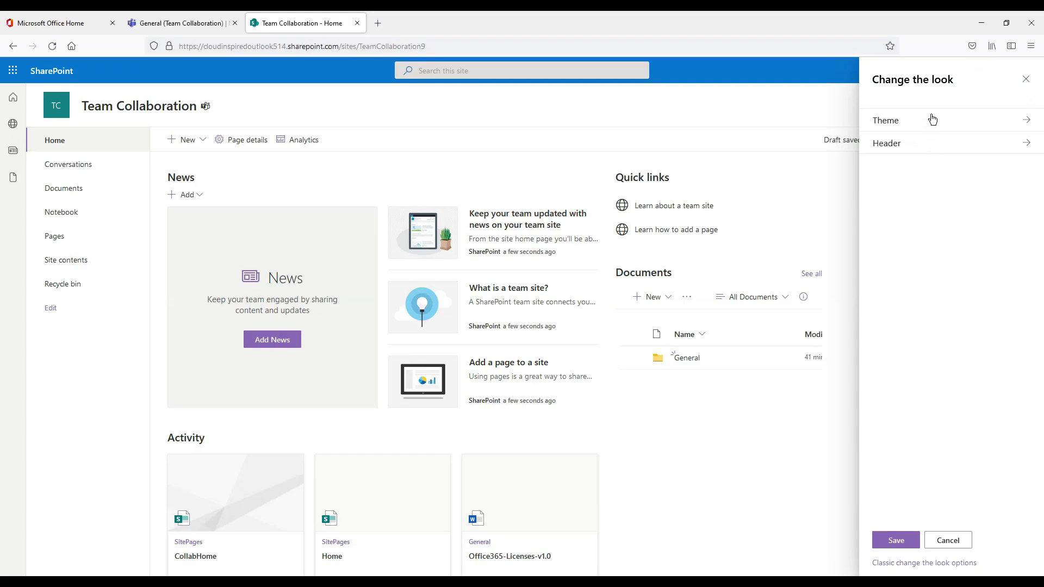
{"action": "left_click", "coordinate": [932, 116]}
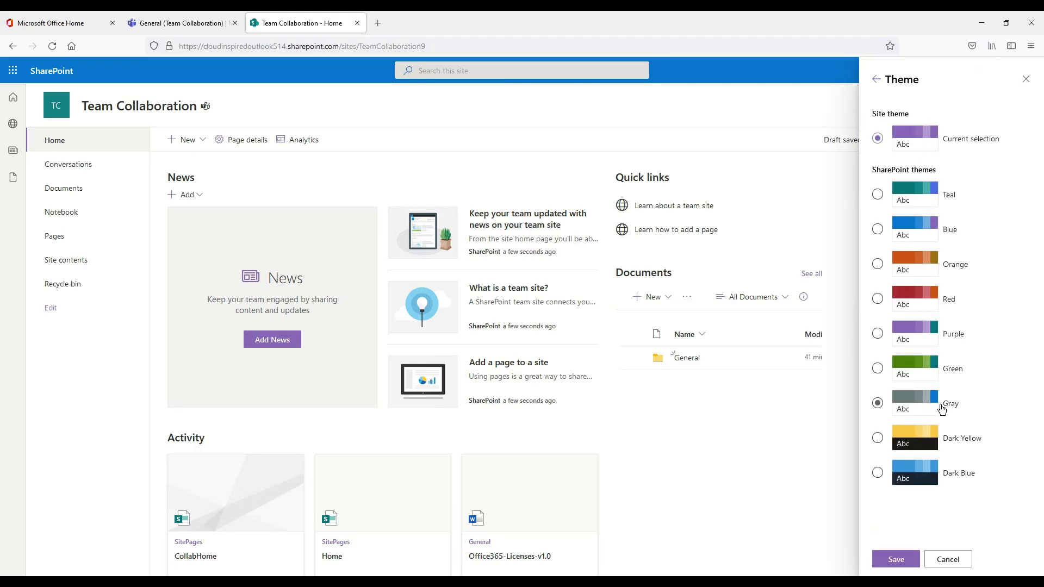
{"action": "left_click", "coordinate": [876, 80]}
{"action": "left_click", "coordinate": [916, 144]}
{"action": "scroll", "coordinate": [994, 401], "scroll_direction": "down", "scroll_amount": 3}
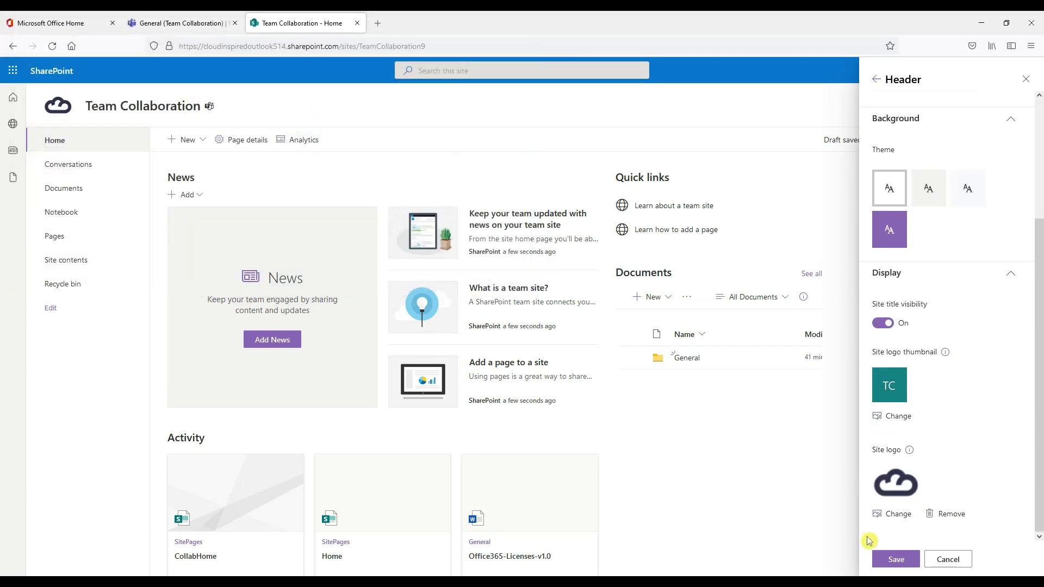
{"action": "left_click", "coordinate": [895, 560]}
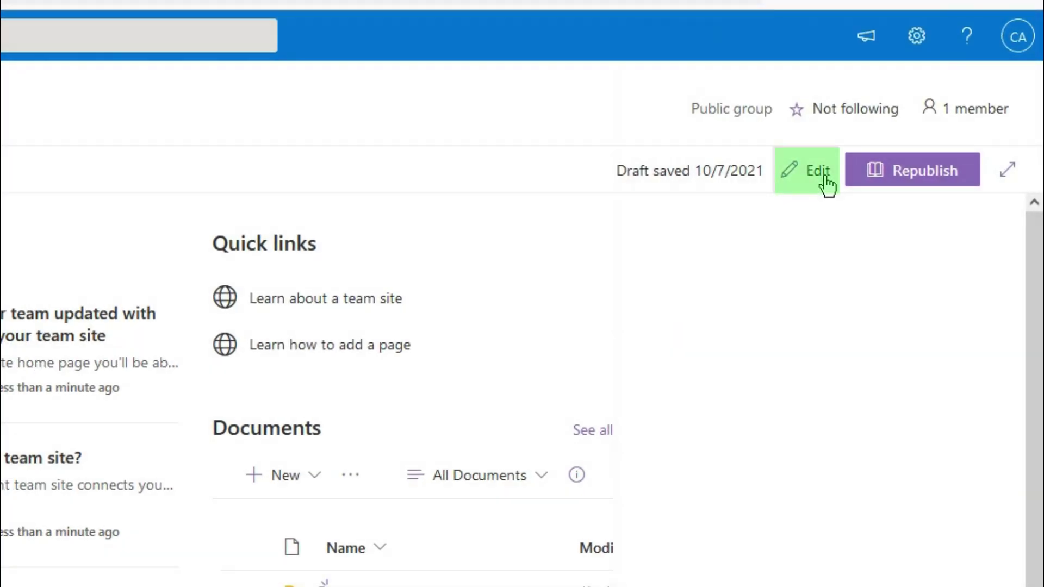
- Open the Team Collaboration home page for editing and try other layouts, such as List, for its News web part
{"action": "left_click", "coordinate": [824, 177]}
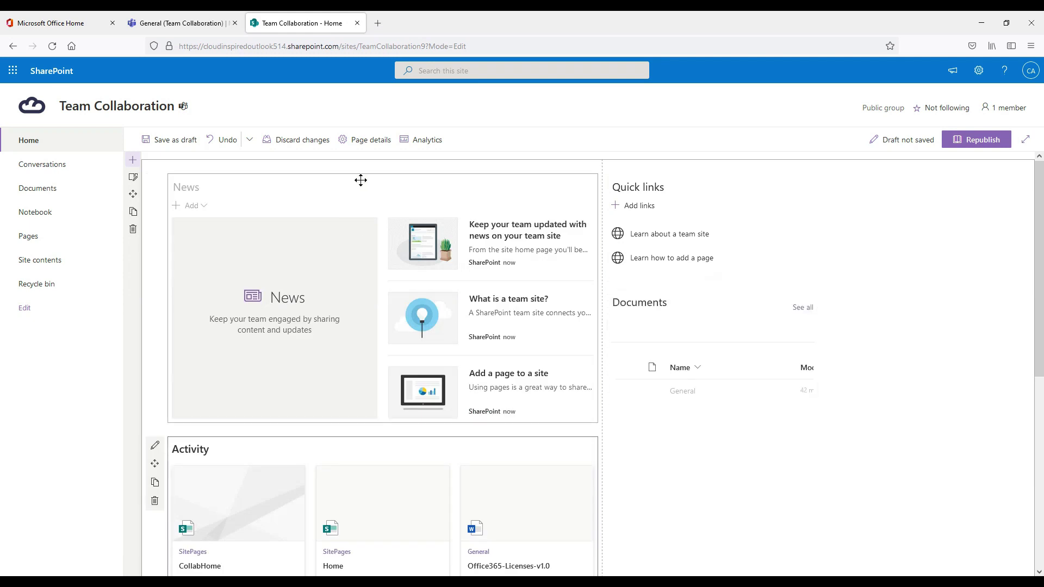
{"action": "left_click", "coordinate": [234, 186]}
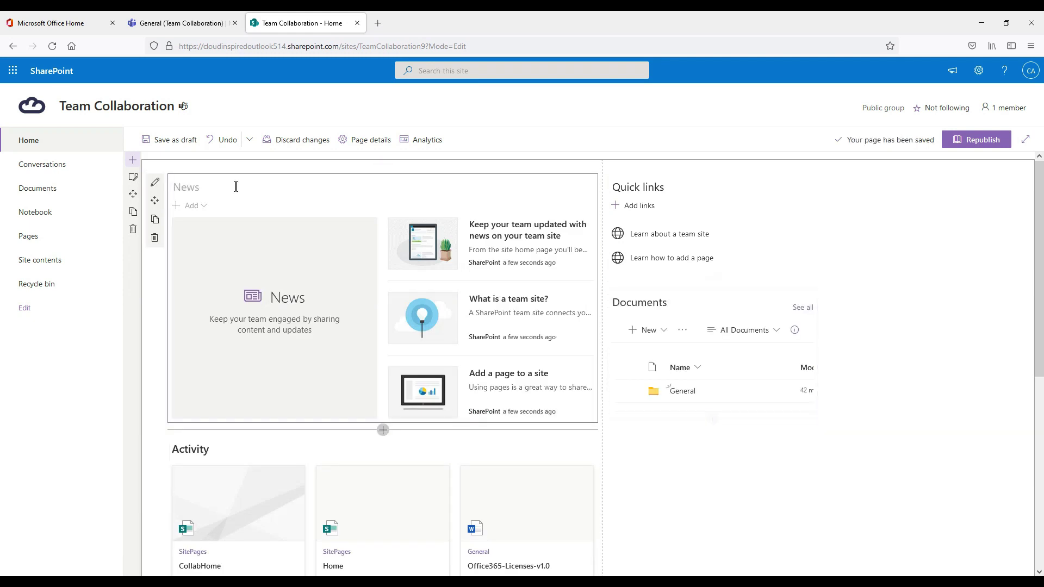
{"action": "left_click", "coordinate": [155, 182]}
{"action": "left_click", "coordinate": [943, 362]}
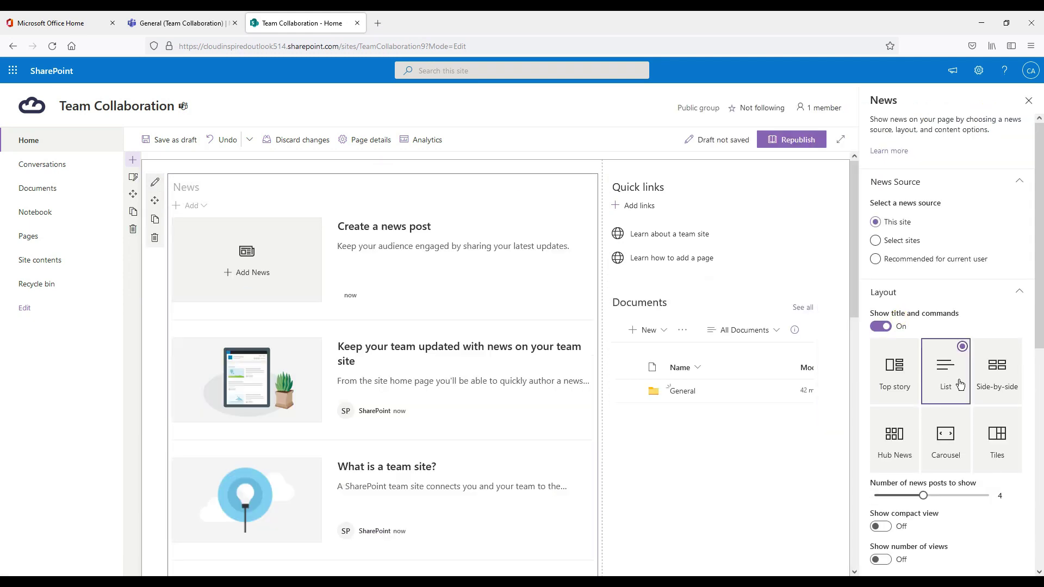
{"action": "left_click", "coordinate": [998, 361]}
{"action": "scroll", "coordinate": [997, 276], "scroll_direction": "down", "scroll_amount": 5}
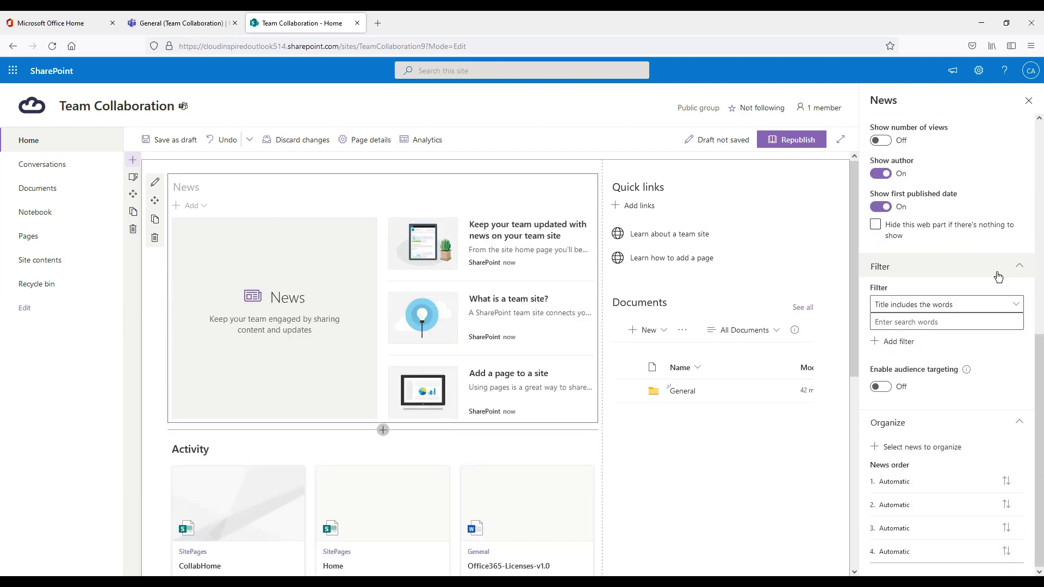
{"action": "scroll", "coordinate": [998, 276], "scroll_direction": "up", "scroll_amount": 5}
- Browse the web parts that can be inserted above the News web part
{"action": "left_click", "coordinate": [384, 166]}
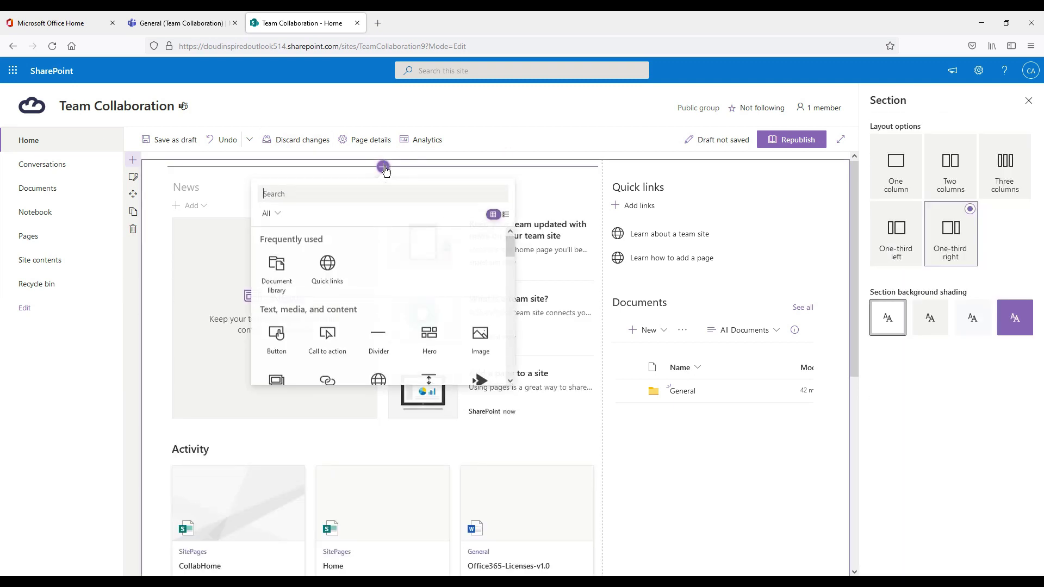
{"action": "scroll", "coordinate": [510, 250], "scroll_direction": "down", "scroll_amount": 3}
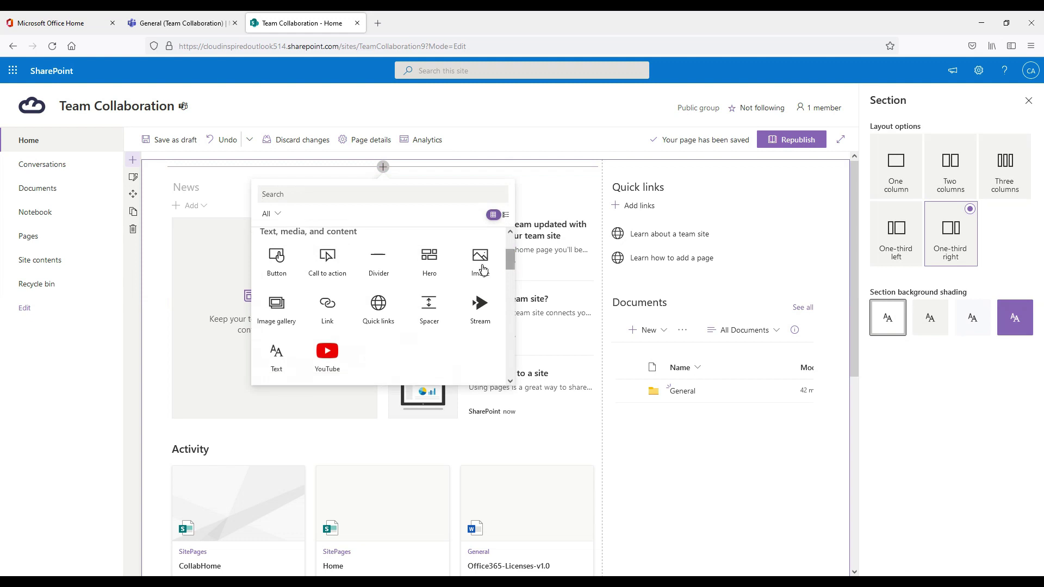
{"action": "left_click_drag", "start_coordinate": [509, 260], "coordinate": [514, 375]}
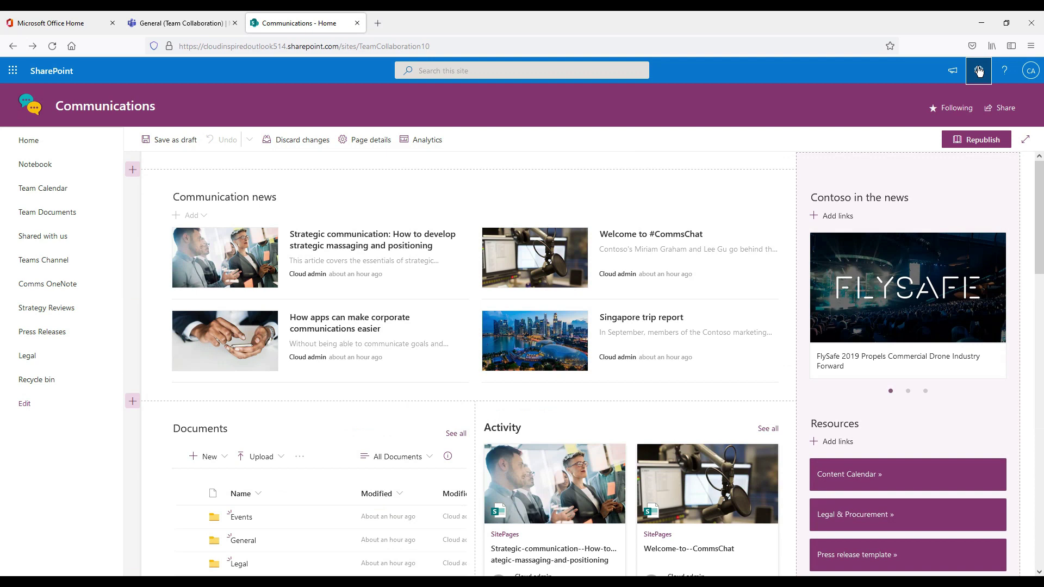
- Connect the Communications site to a new Microsoft 365 Group named Communications with private, members-only access
{"action": "left_click", "coordinate": [979, 70]}
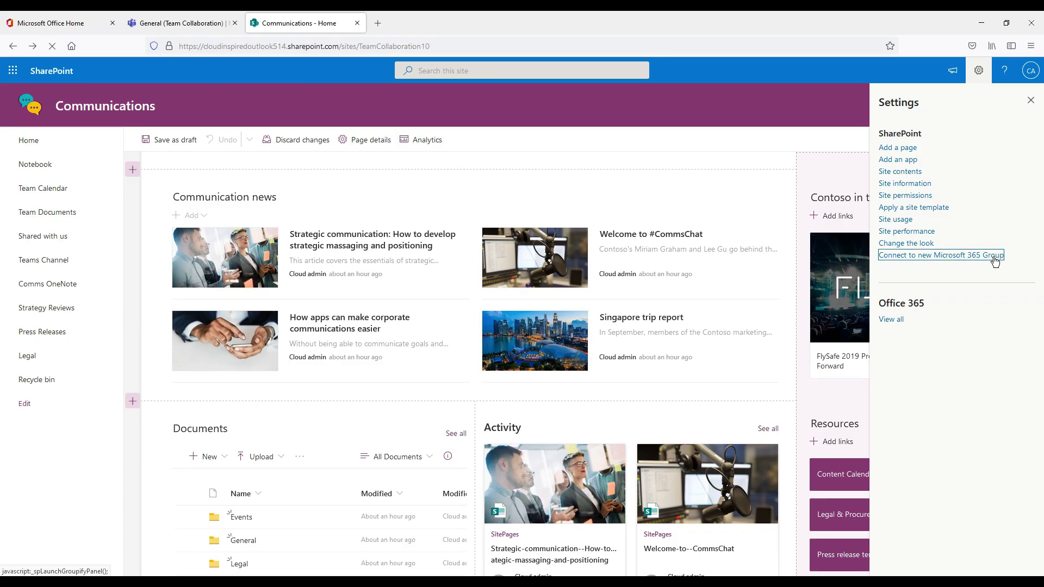
{"action": "left_click", "coordinate": [949, 340]}
{"action": "left_click", "coordinate": [858, 310]}
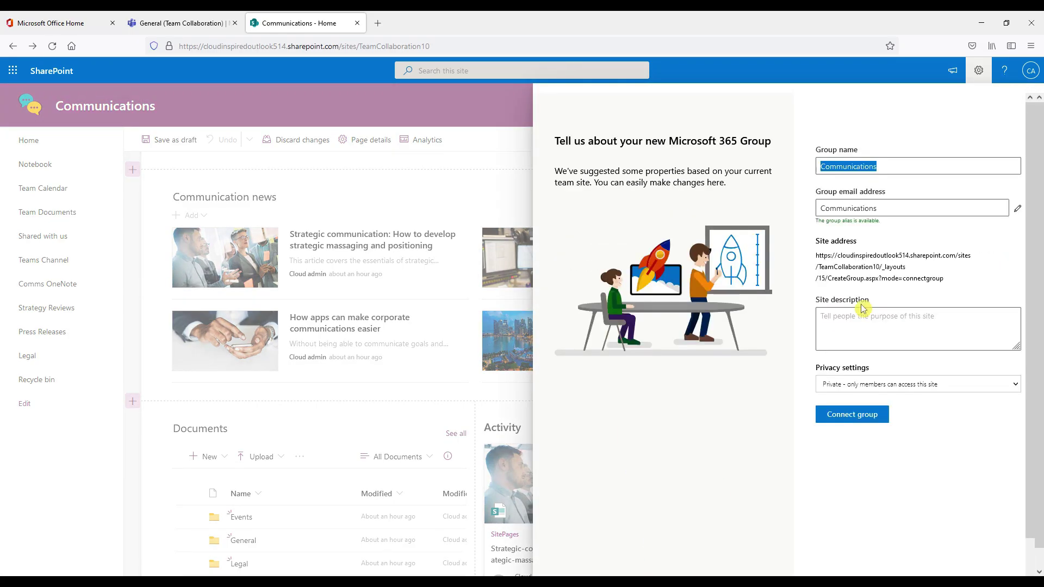
{"action": "left_click", "coordinate": [995, 384]}
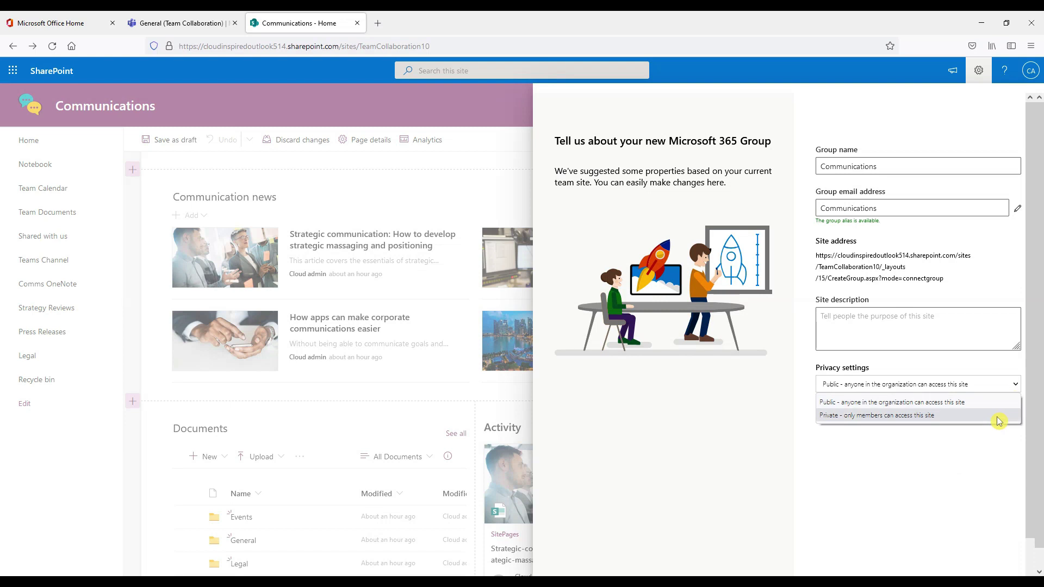
{"action": "left_click", "coordinate": [999, 421]}
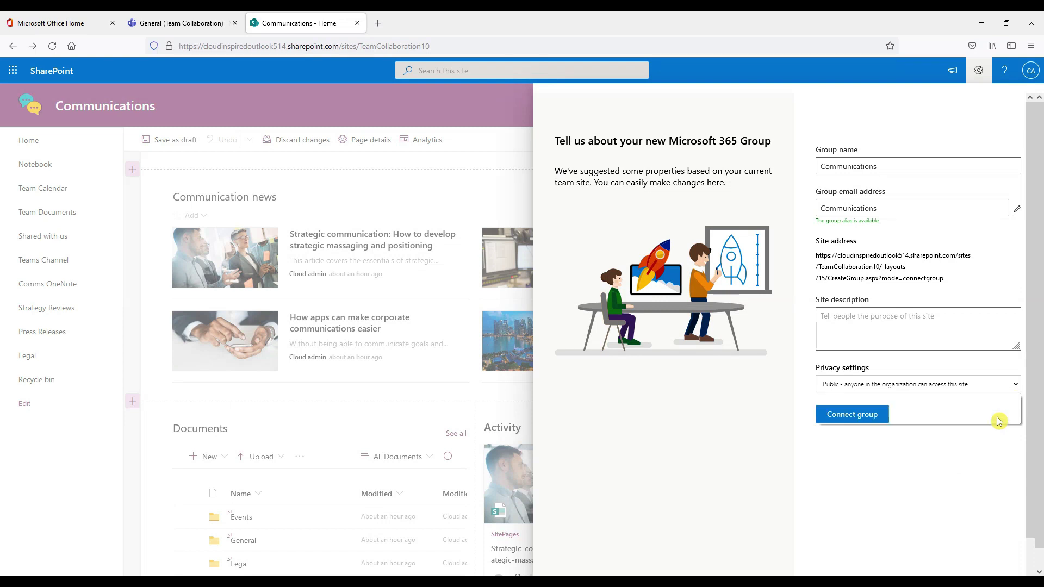
{"action": "left_click", "coordinate": [884, 417]}
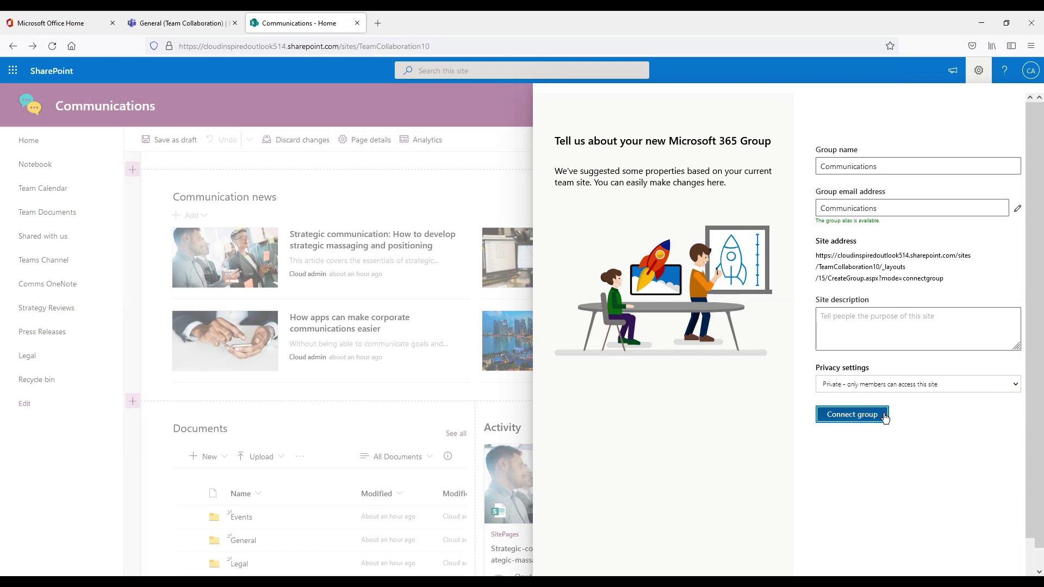
{"action": "left_click", "coordinate": [848, 329]}
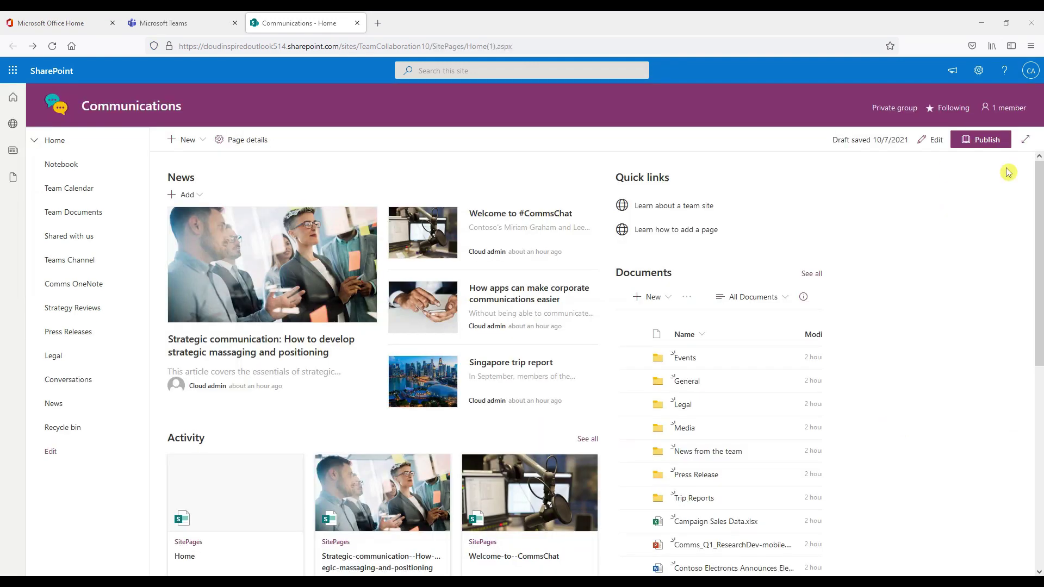
- Check the Communications group's membership and set the site's privacy to Public - anyone in the organization can access this site
{"action": "left_click", "coordinate": [1000, 111]}
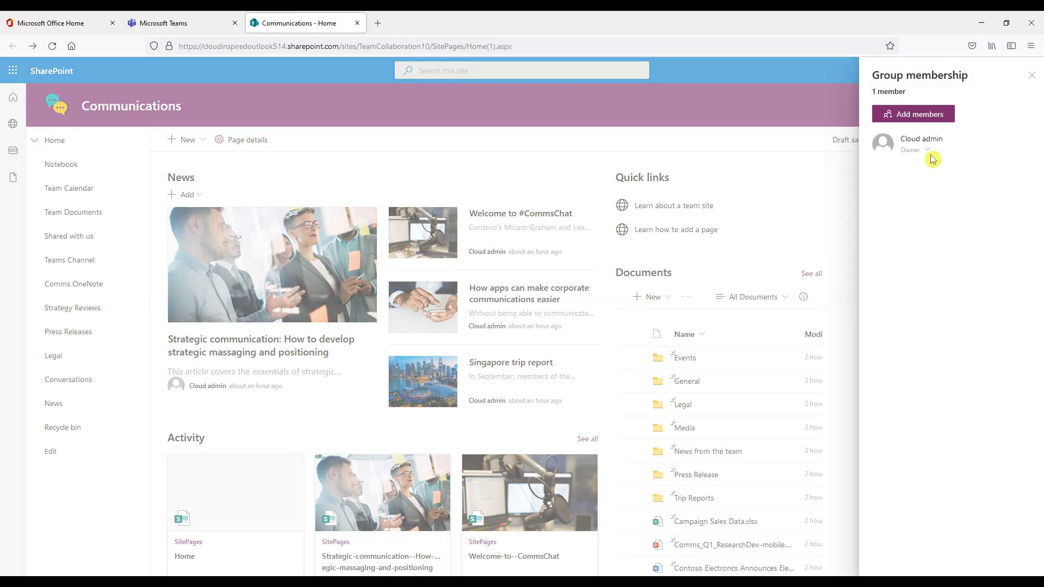
{"action": "left_click", "coordinate": [1032, 76]}
{"action": "left_click", "coordinate": [979, 70]}
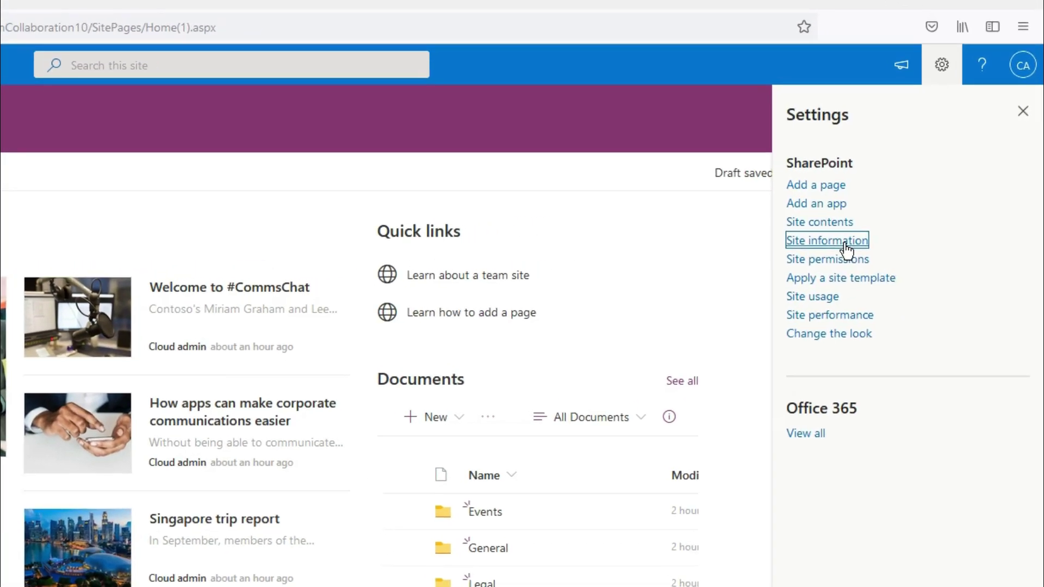
{"action": "left_click", "coordinate": [845, 244]}
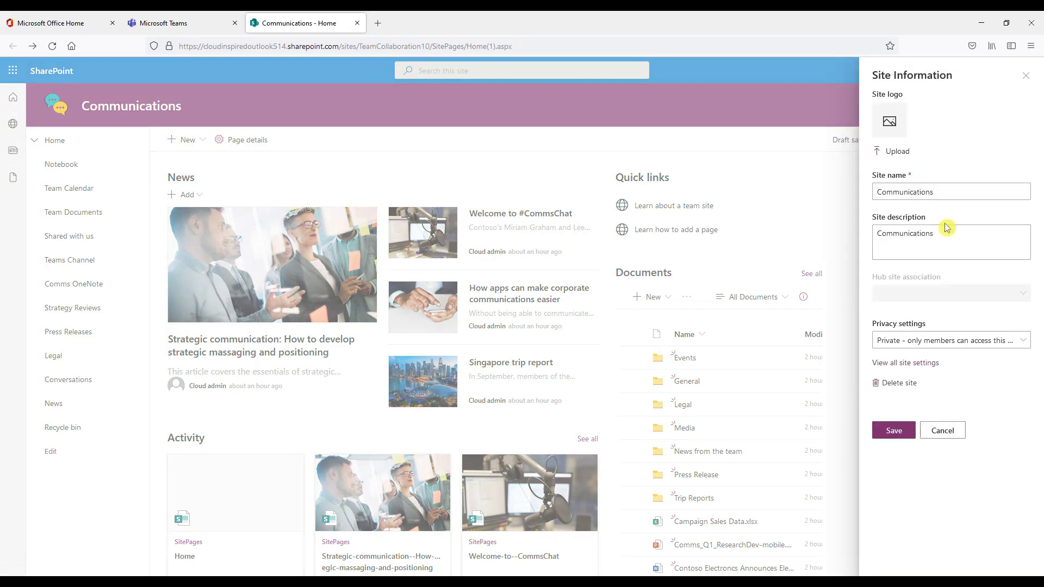
{"action": "left_click", "coordinate": [972, 346]}
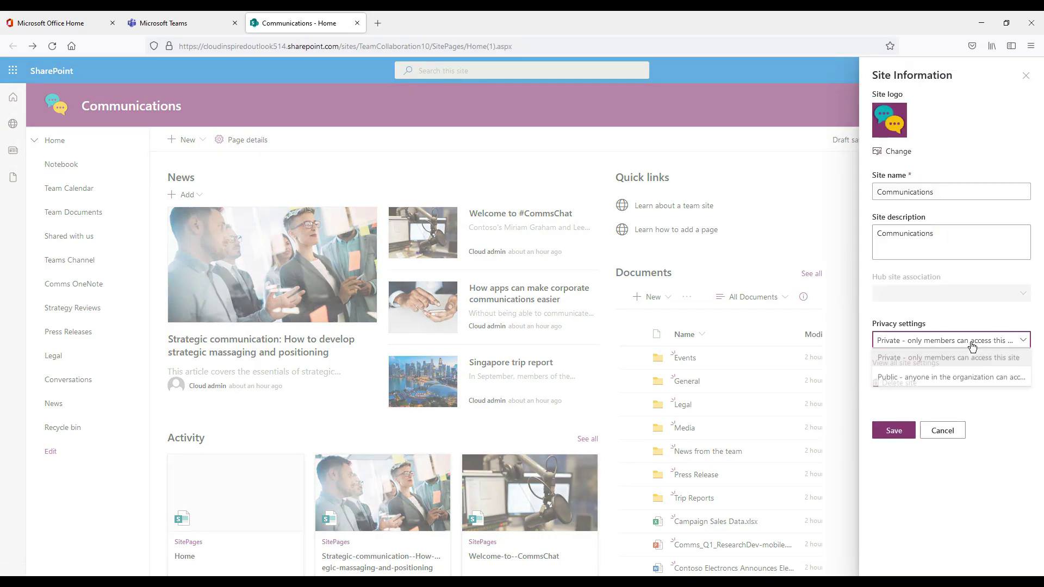
{"action": "left_click", "coordinate": [957, 383]}
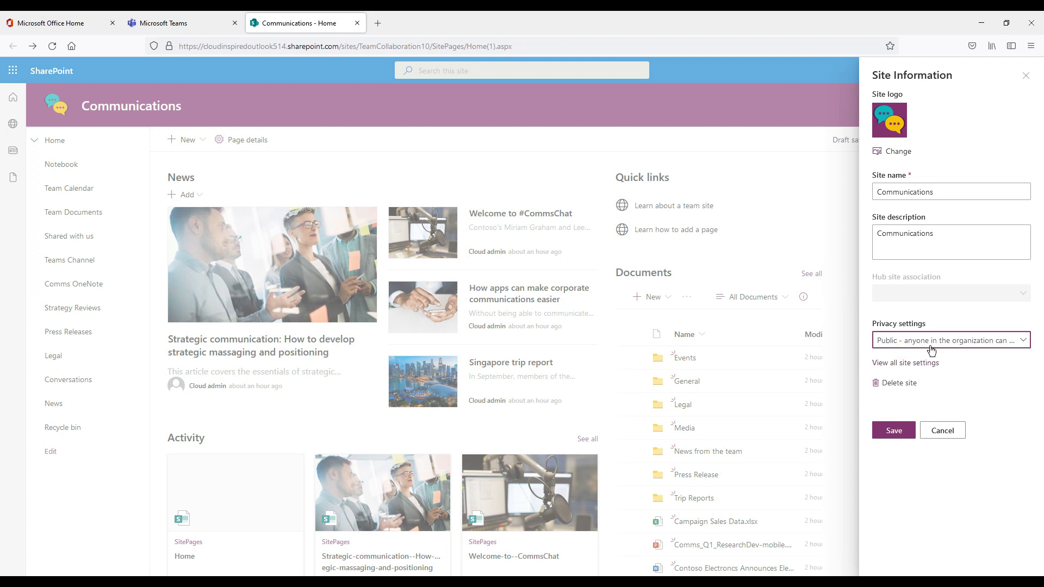
{"action": "left_click", "coordinate": [896, 432]}
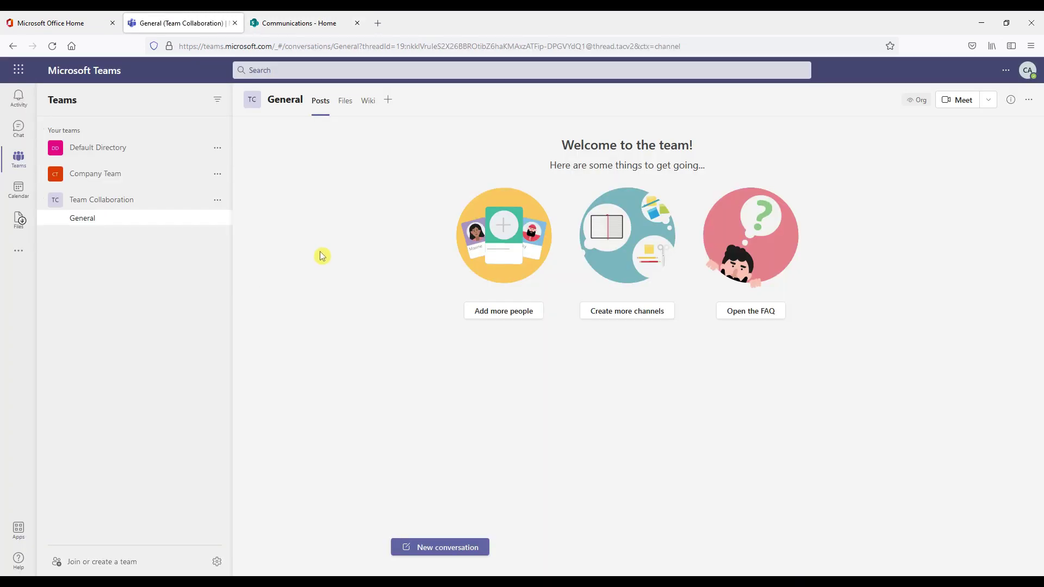
- Switch to Microsoft Teams and create a team from the existing Microsoft 365 group Communications
{"action": "left_click", "coordinate": [130, 564]}
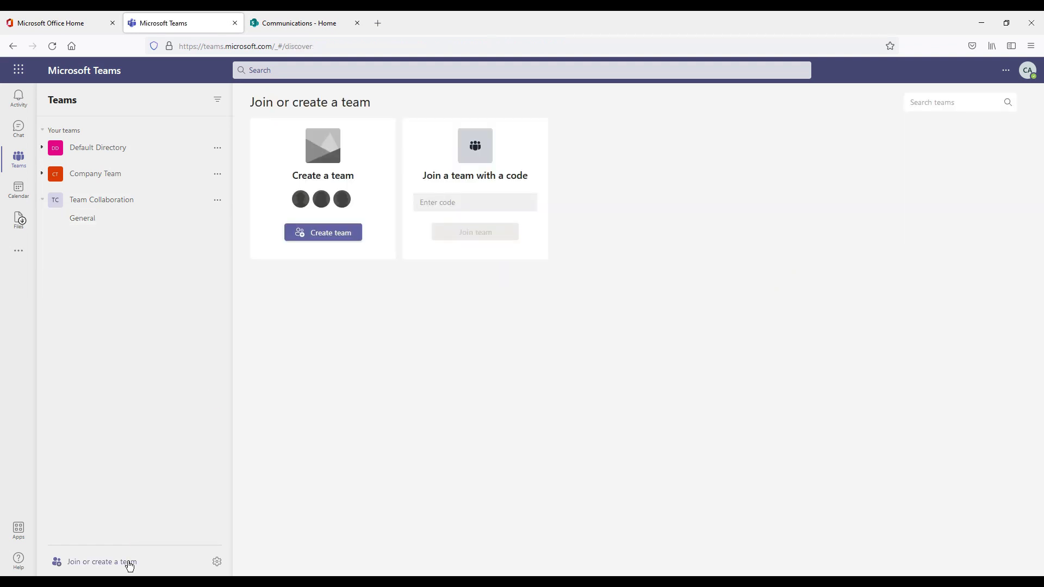
{"action": "left_click", "coordinate": [329, 243]}
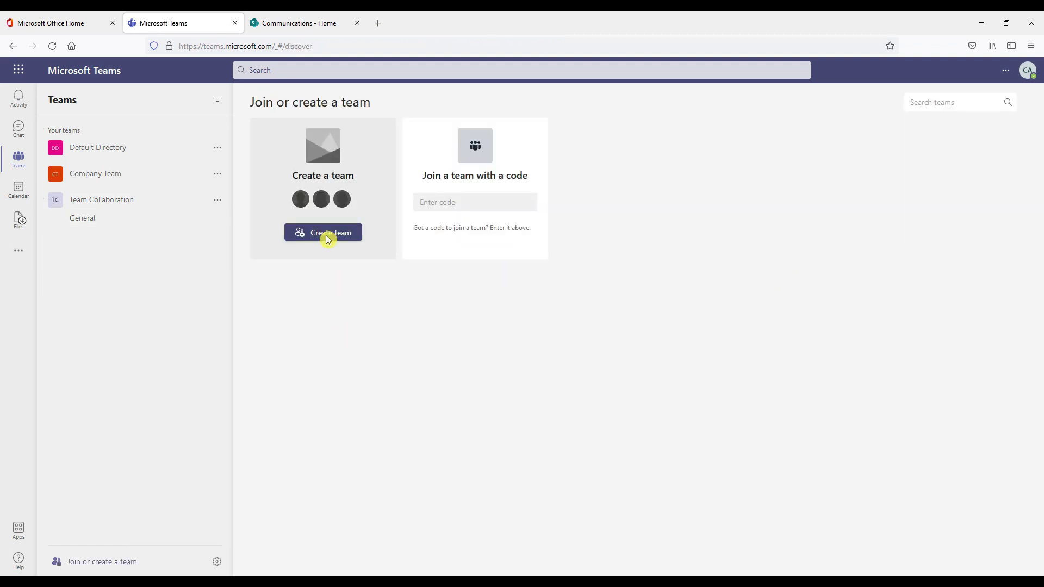
{"action": "left_click", "coordinate": [596, 238]}
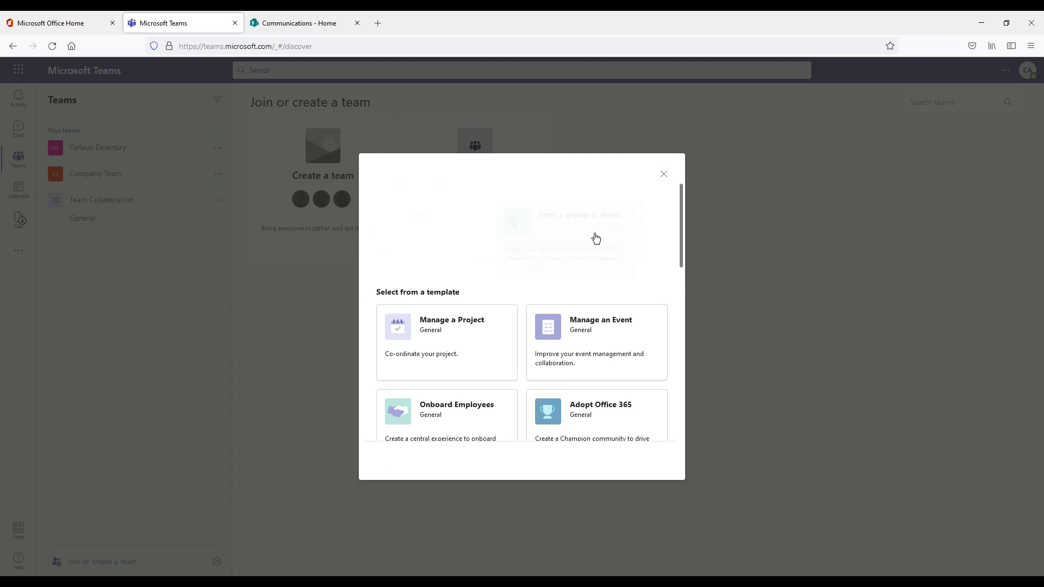
{"action": "left_click", "coordinate": [562, 288]}
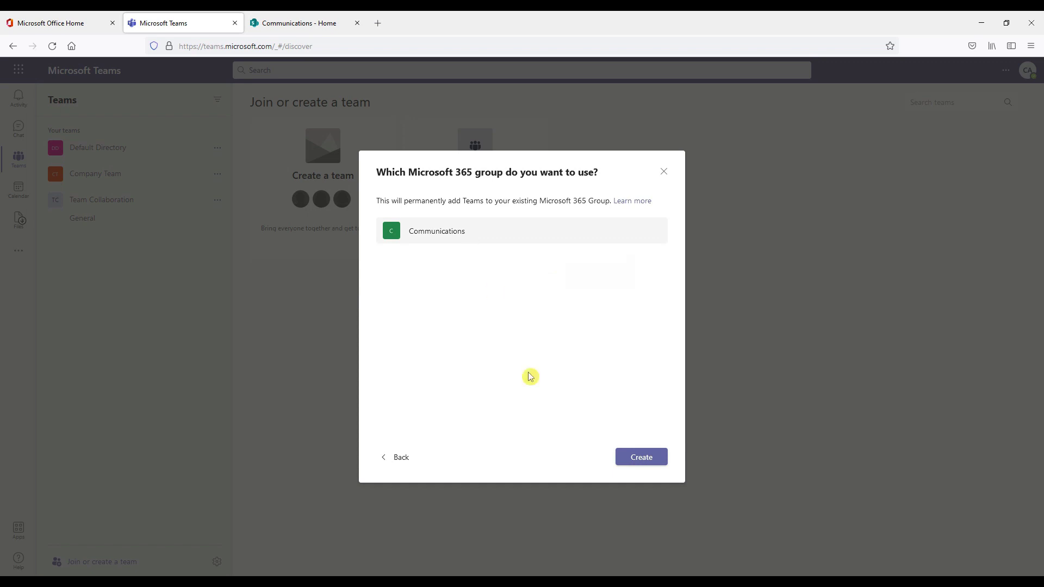
{"action": "left_click", "coordinate": [625, 457]}
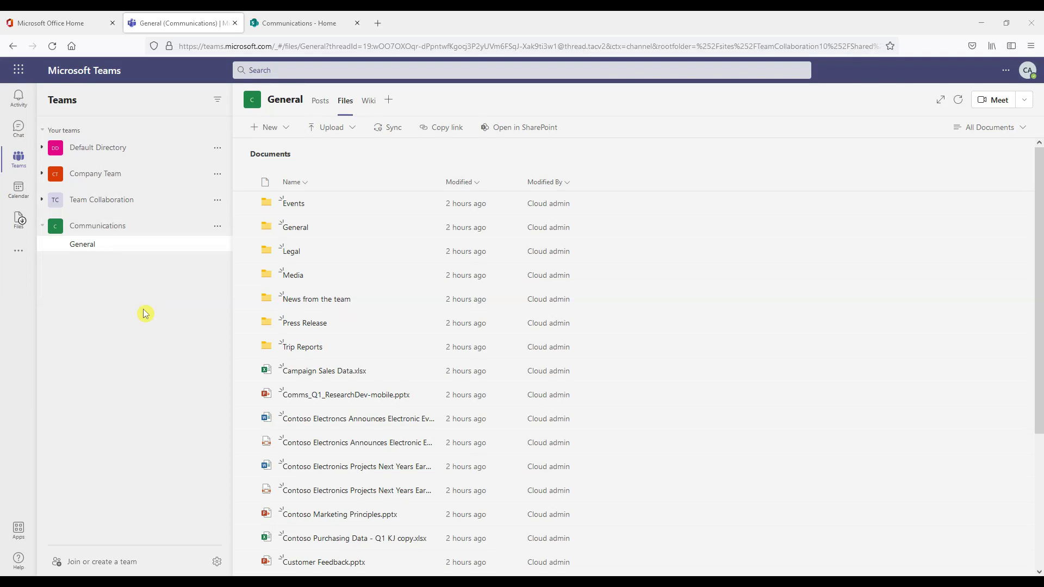
- Compare the files in the Communications team's General channel with the Communications site's Team Documents library and its General folder
{"action": "scroll", "coordinate": [854, 289], "scroll_direction": "down", "scroll_amount": 3}
{"action": "scroll", "coordinate": [855, 288], "scroll_direction": "up", "scroll_amount": 3}
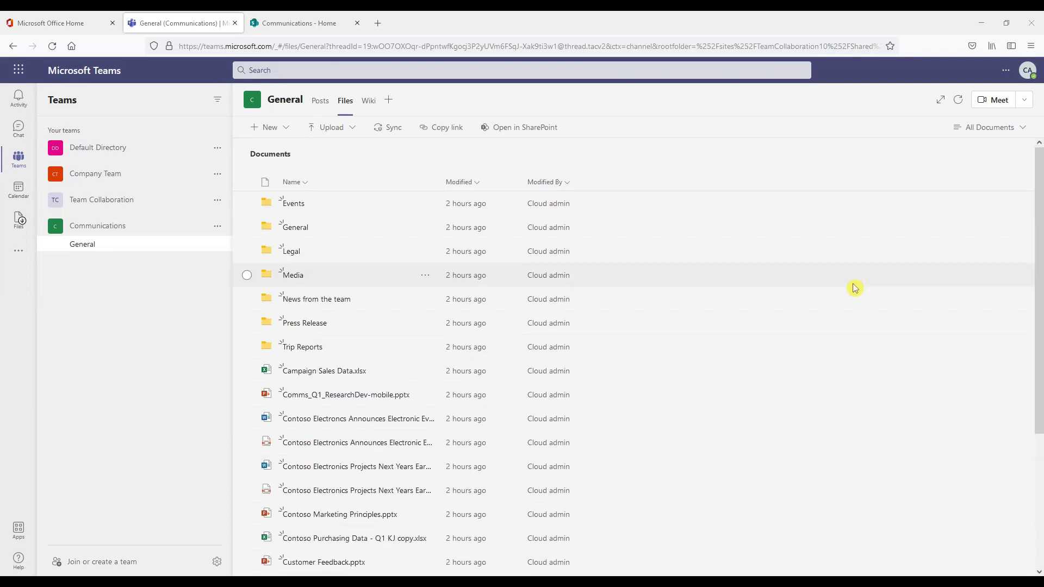
{"action": "left_click", "coordinate": [294, 27]}
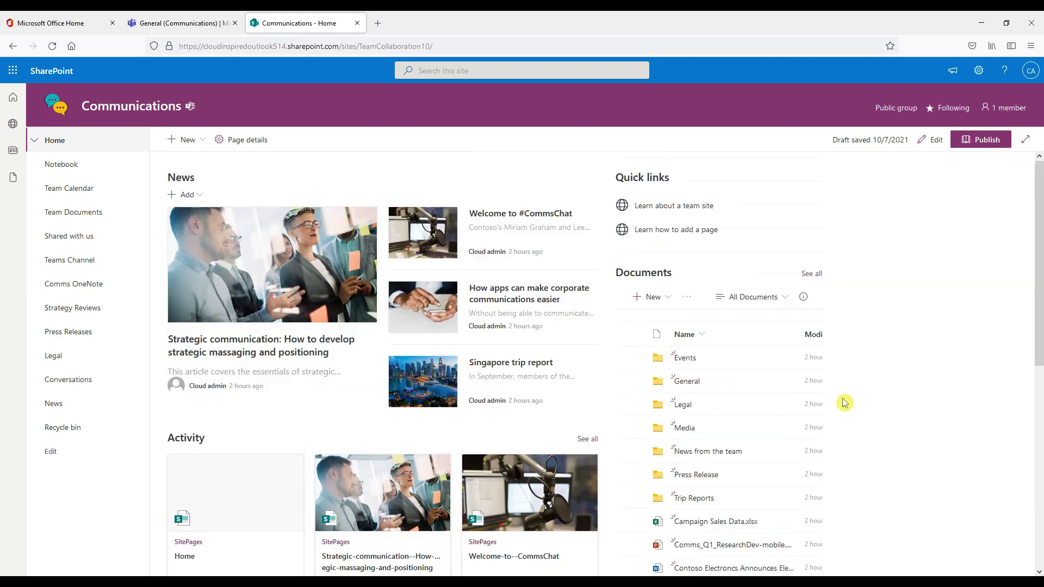
{"action": "left_click", "coordinate": [117, 214]}
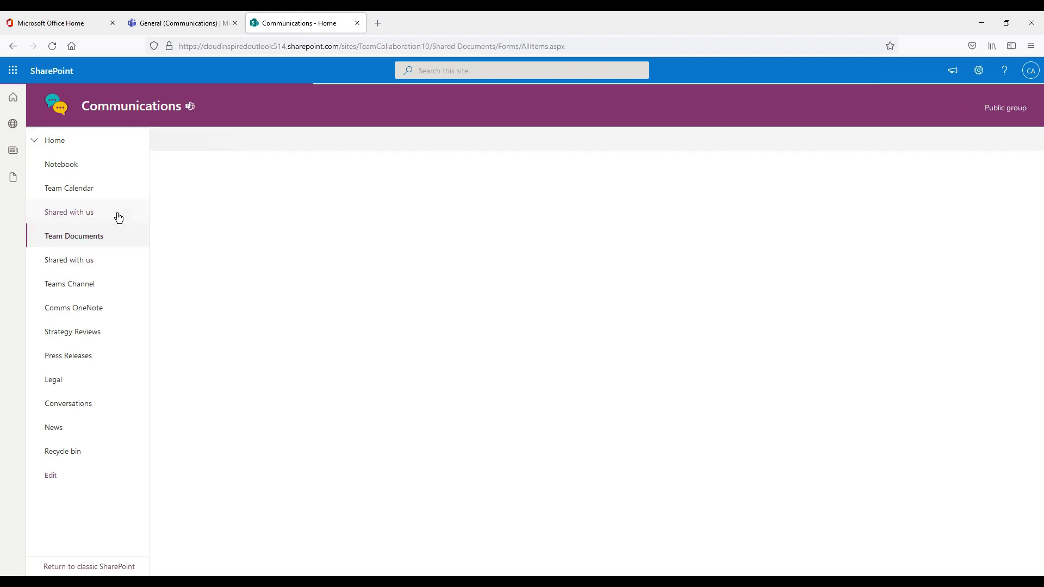
{"action": "left_click", "coordinate": [226, 27]}
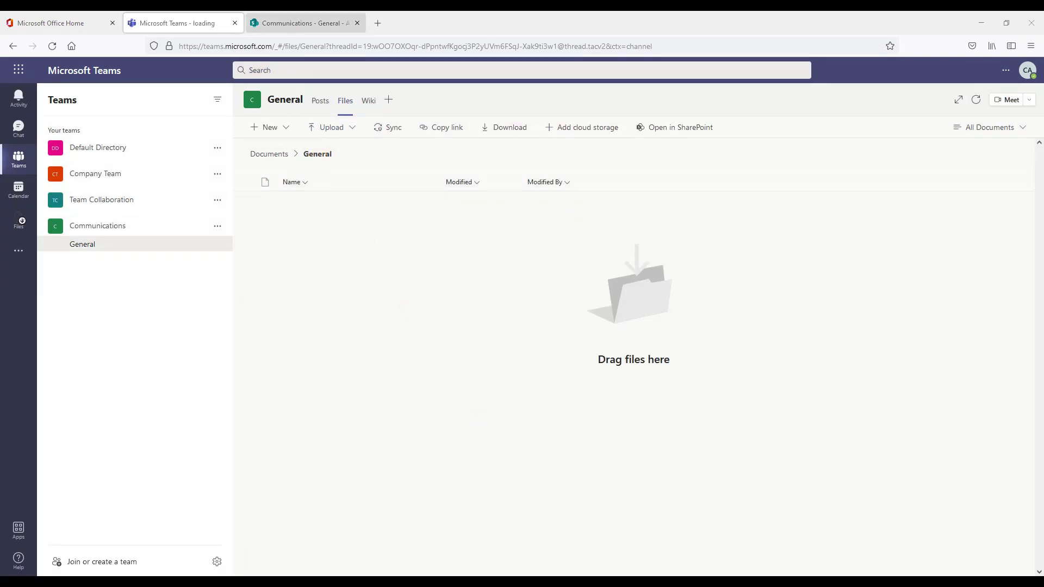
{"action": "left_click", "coordinate": [302, 22]}
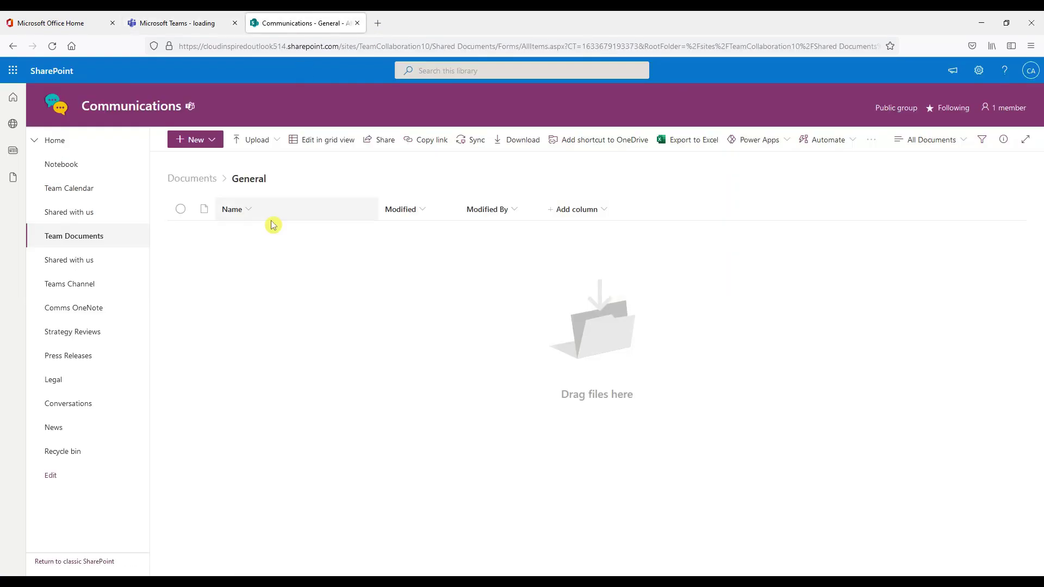
{"action": "left_click", "coordinate": [188, 179]}
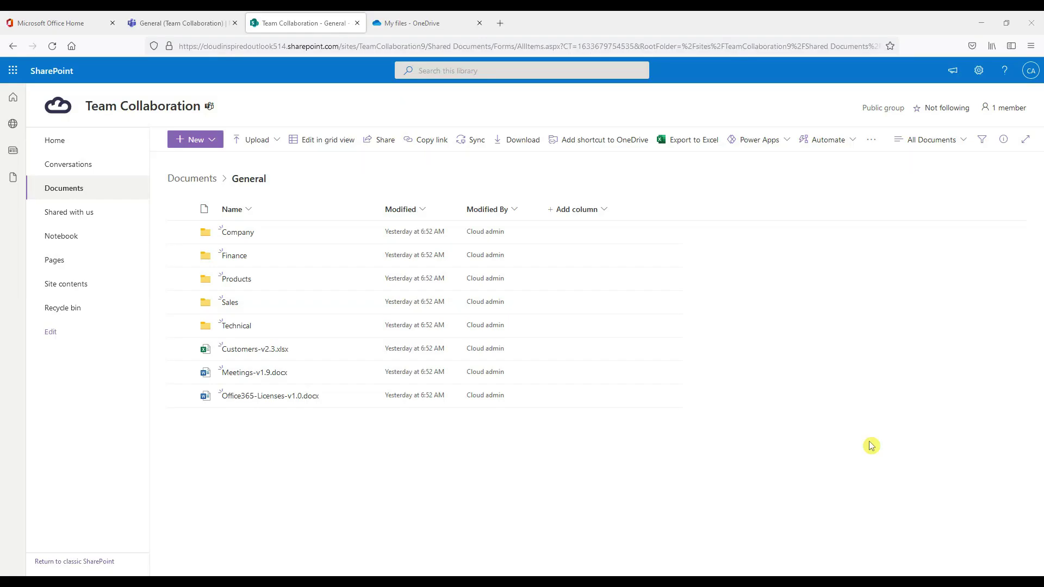
- Open the settings of the OneDrive desktop client to review its sync configuration
{"action": "left_click", "coordinate": [931, 583]}
{"action": "left_click", "coordinate": [944, 570]}
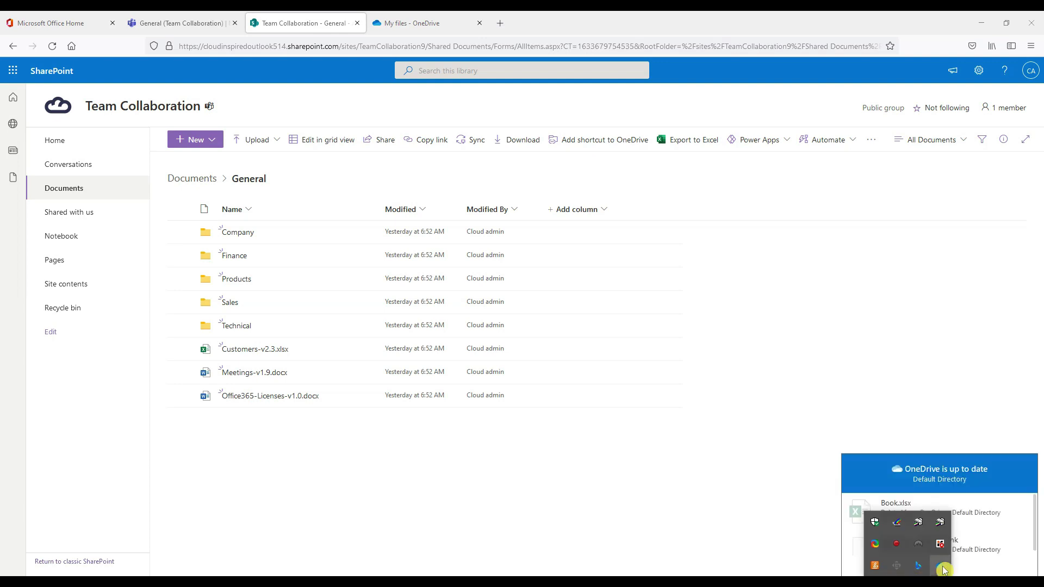
{"action": "left_click", "coordinate": [1016, 537]}
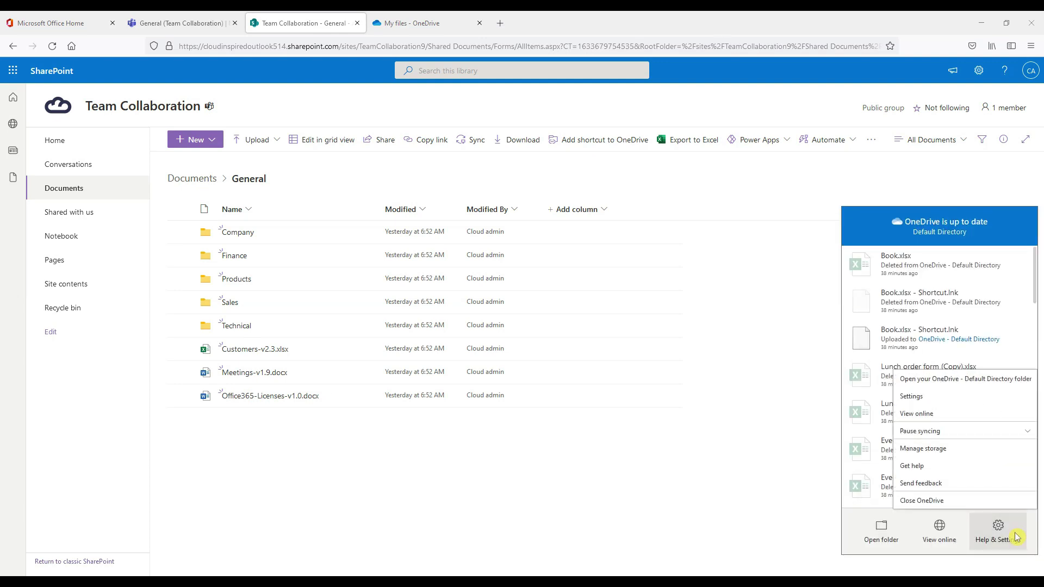
{"action": "left_click", "coordinate": [997, 400]}
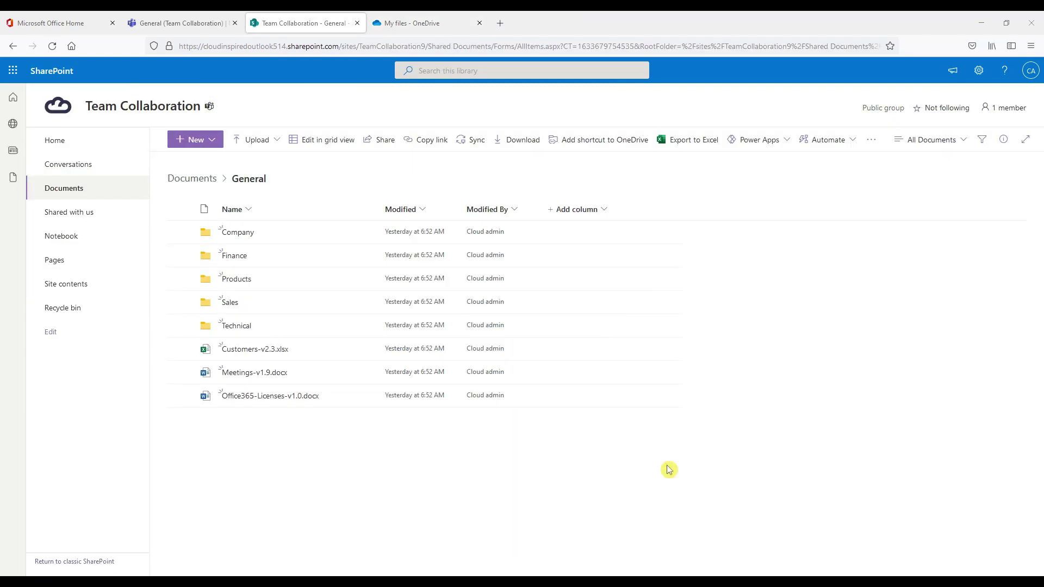
- Sync the Team Collaboration site's General document folder to the PC and view it under Default Directory in File Explorer
{"action": "left_click", "coordinate": [469, 146]}
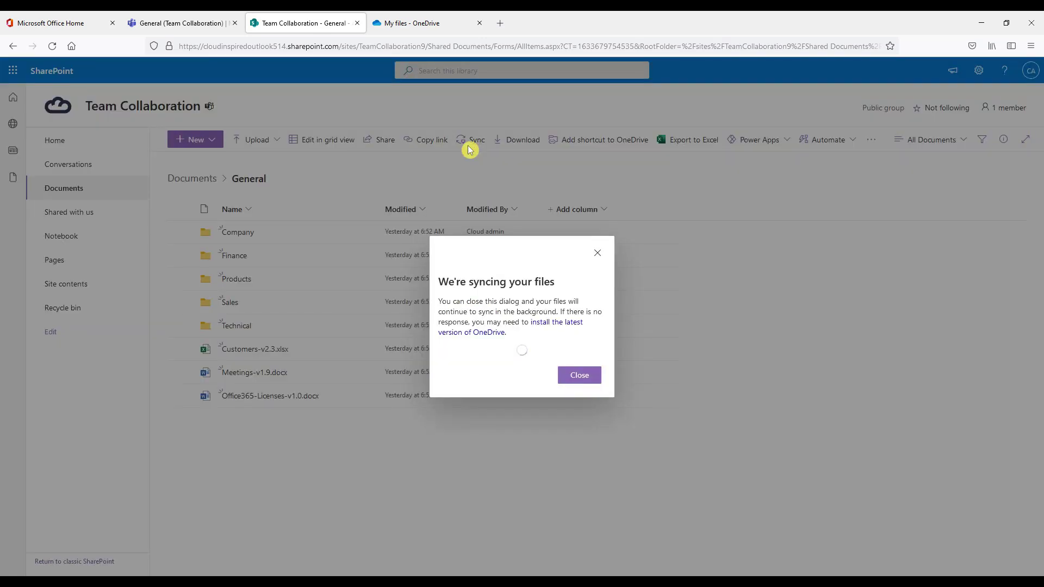
{"action": "left_click", "coordinate": [578, 379]}
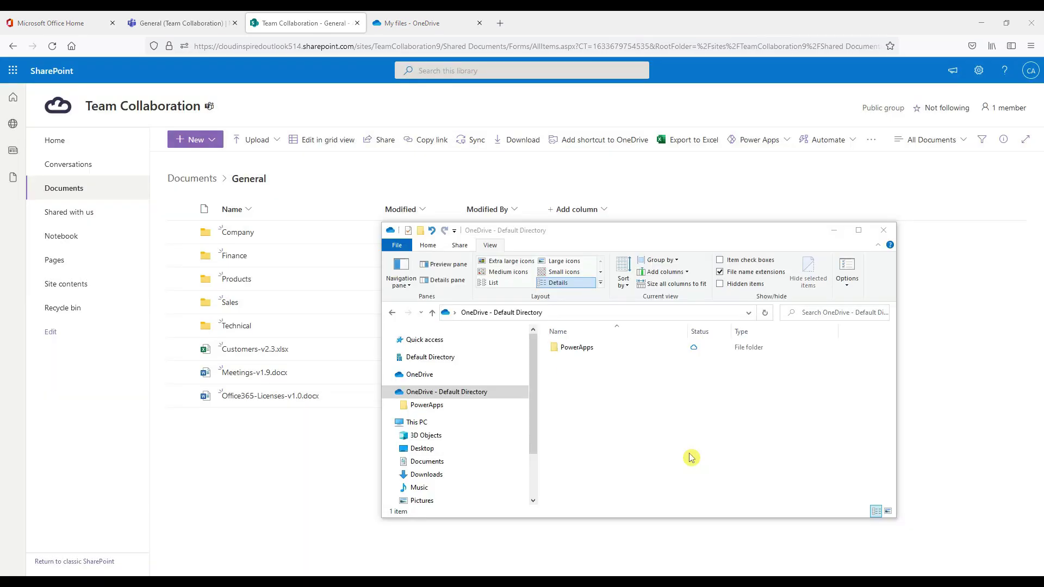
{"action": "left_click", "coordinate": [414, 357]}
{"action": "left_click", "coordinate": [388, 357]}
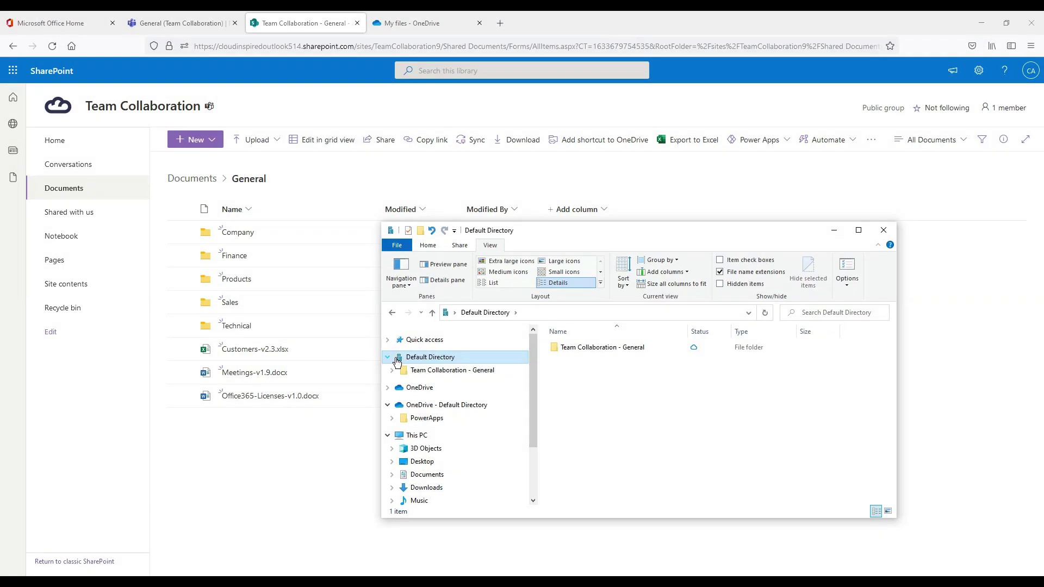
{"action": "left_click", "coordinate": [466, 356]}
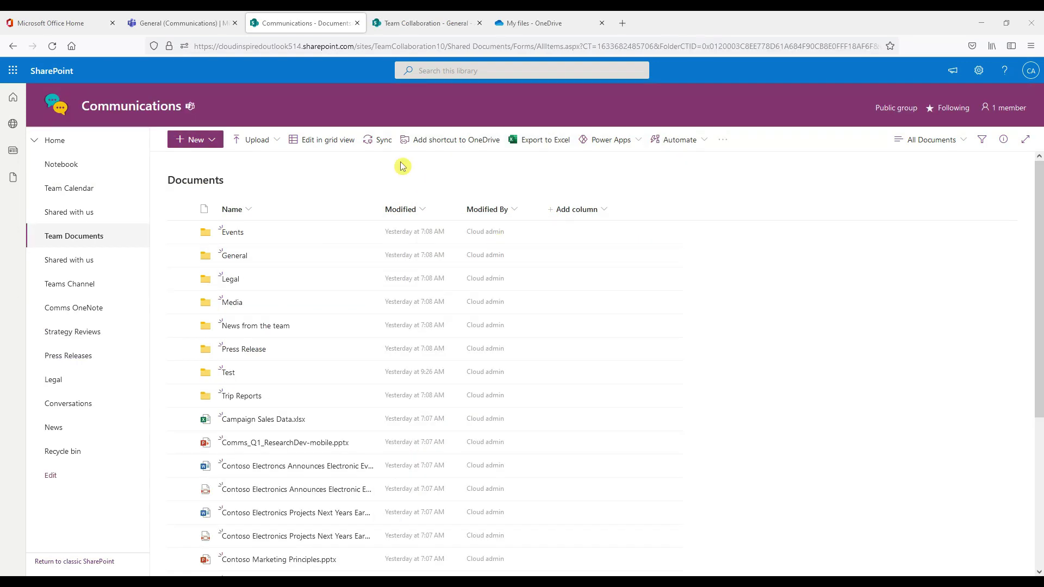
- Sync the Communications site's Documents library to the PC and add a OneDrive shortcut to its Press Release folder
{"action": "left_click", "coordinate": [375, 140]}
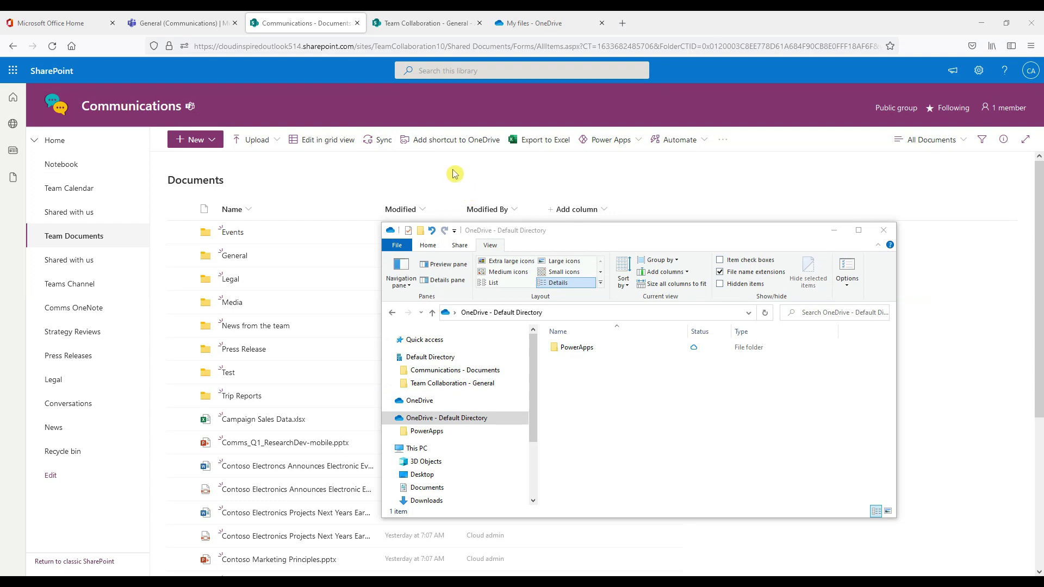
{"action": "left_click", "coordinate": [455, 174]}
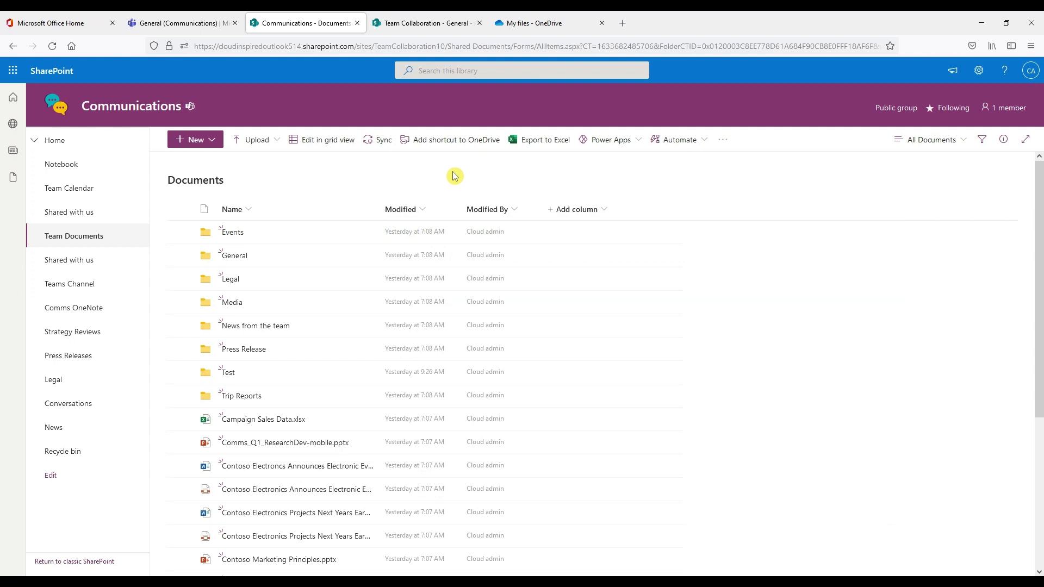
{"action": "left_click", "coordinate": [181, 350]}
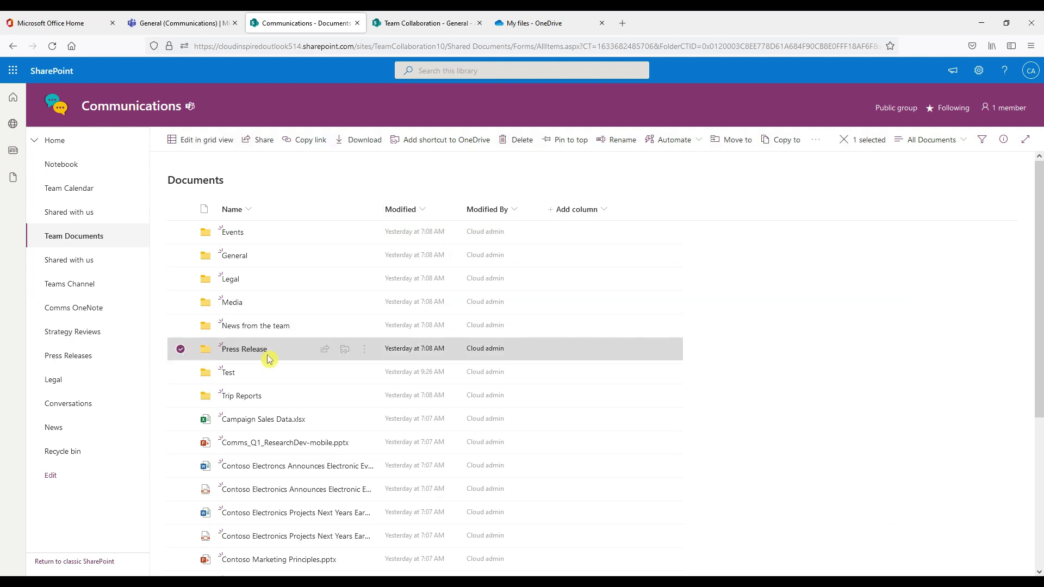
{"action": "left_click", "coordinate": [447, 140]}
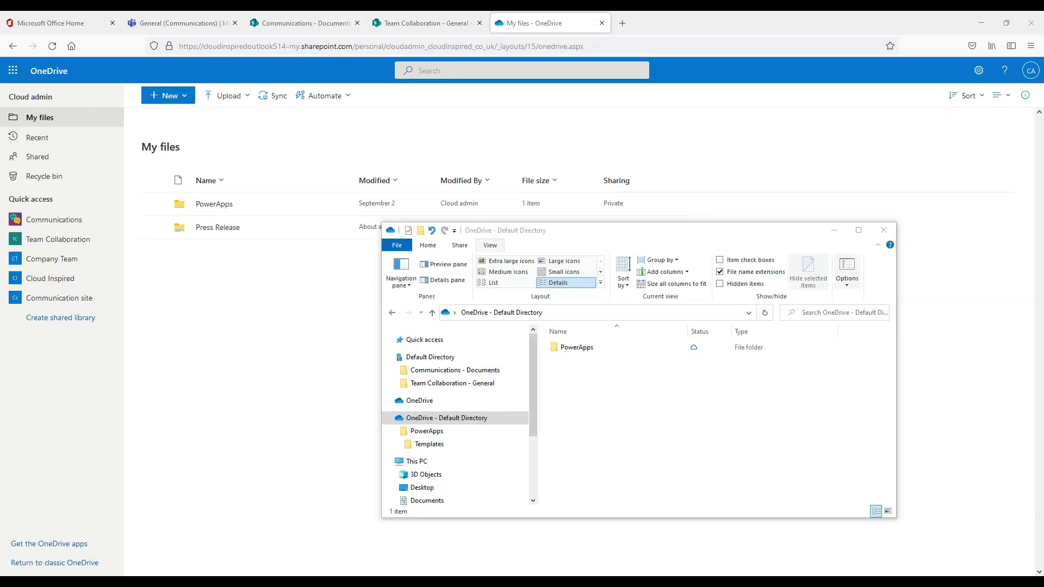
- Review the Press Release shortcut's sync issue, unsync the conflicting Communications - Documents folder, and open the local OneDrive folder
{"action": "left_click", "coordinate": [917, 568]}
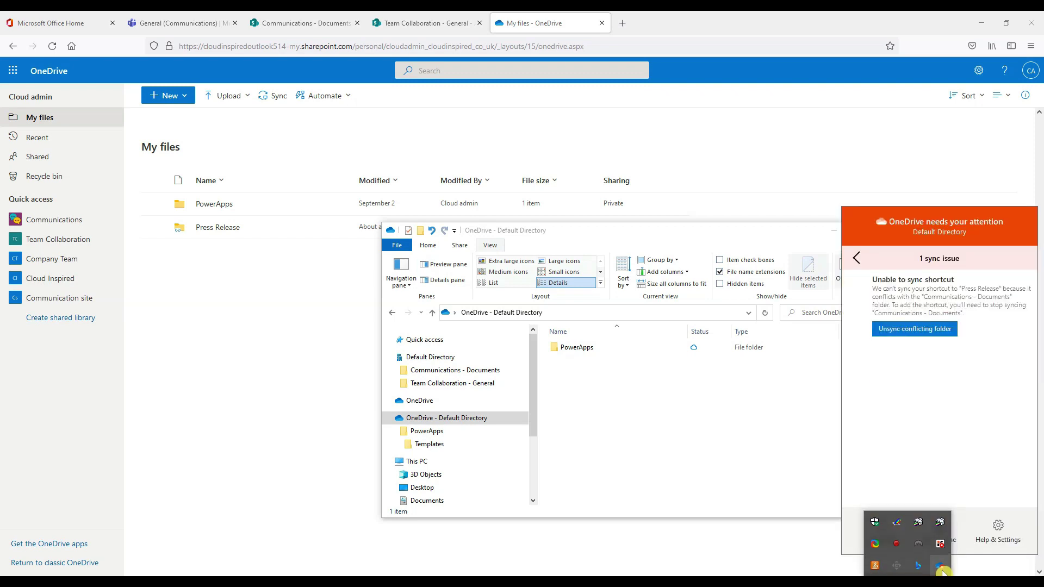
{"action": "left_click", "coordinate": [852, 539]}
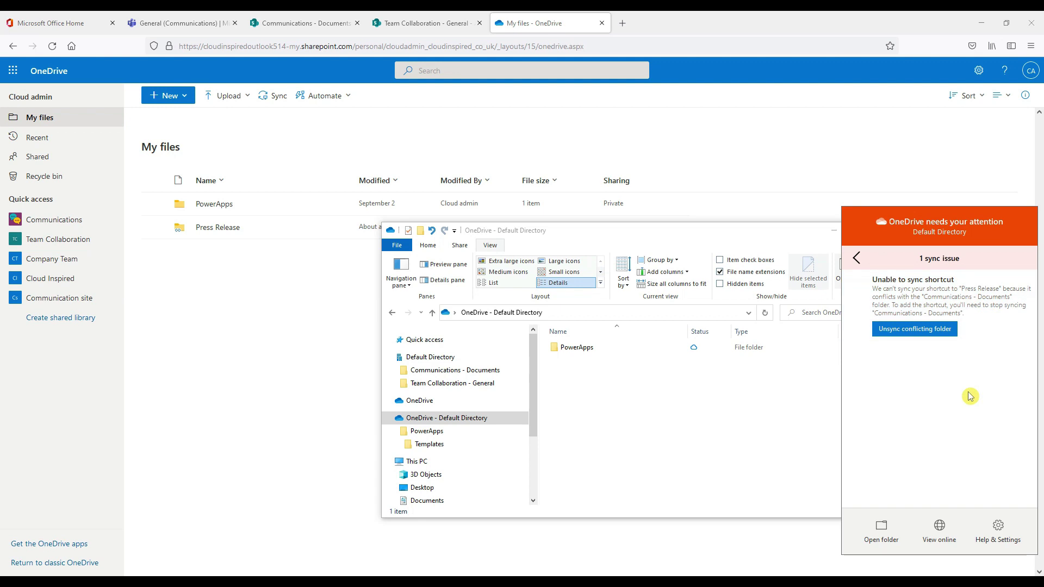
{"action": "left_click", "coordinate": [497, 375]}
{"action": "left_click", "coordinate": [577, 404]}
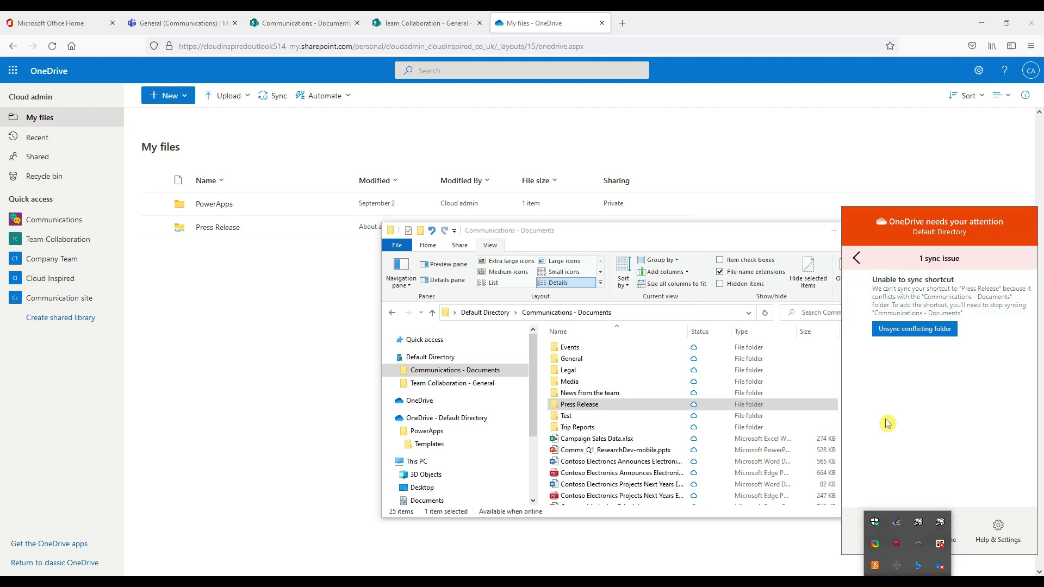
{"action": "left_click", "coordinate": [916, 330]}
{"action": "left_click", "coordinate": [881, 530]}
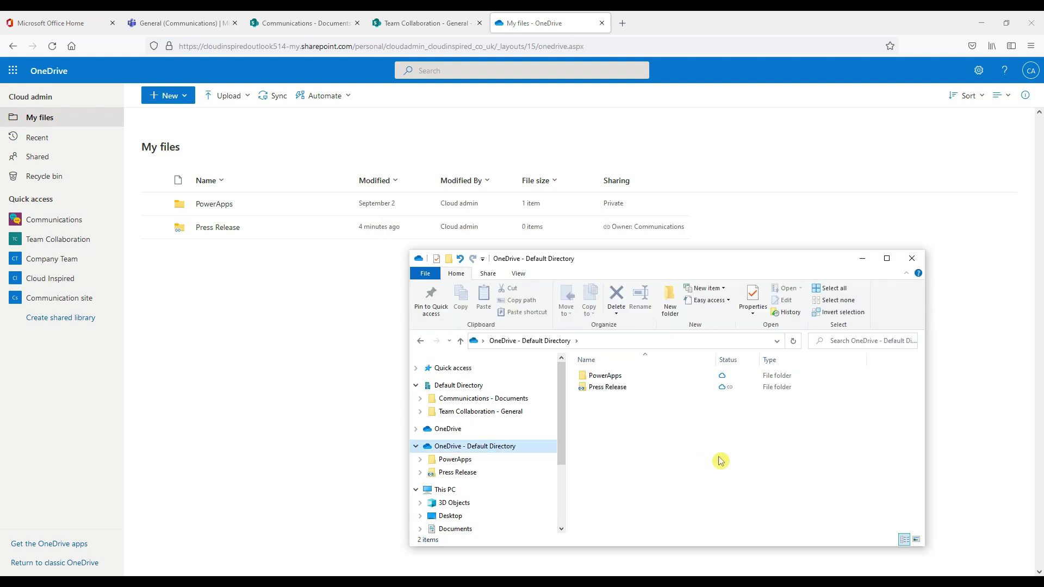
- Review the folder selections in the OneDrive account settings for OneDrive - Default Directory and Team Collaboration - General
{"action": "left_click", "coordinate": [939, 566]}
{"action": "left_click", "coordinate": [998, 530]}
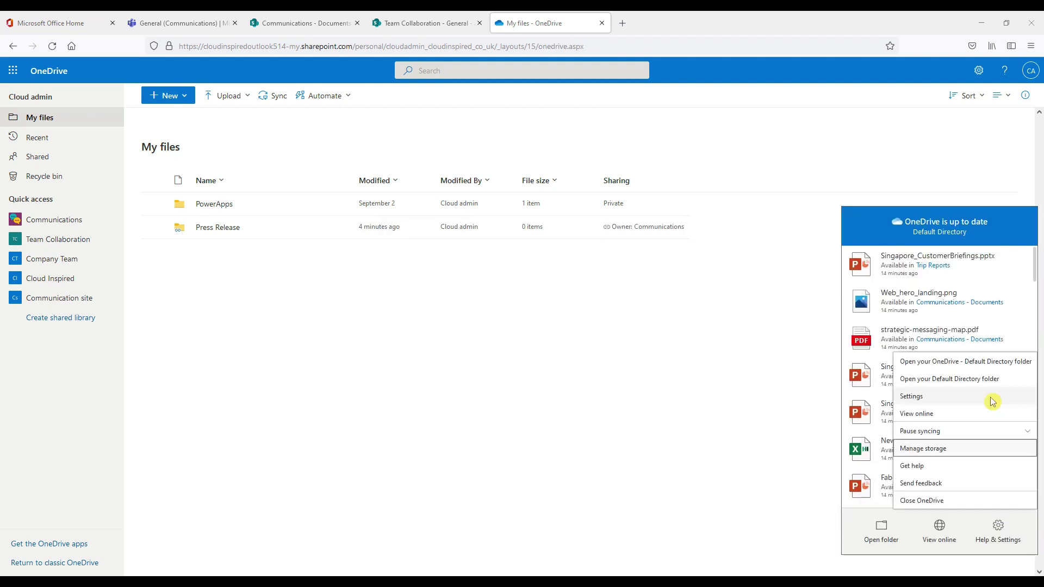
{"action": "left_click", "coordinate": [992, 401]}
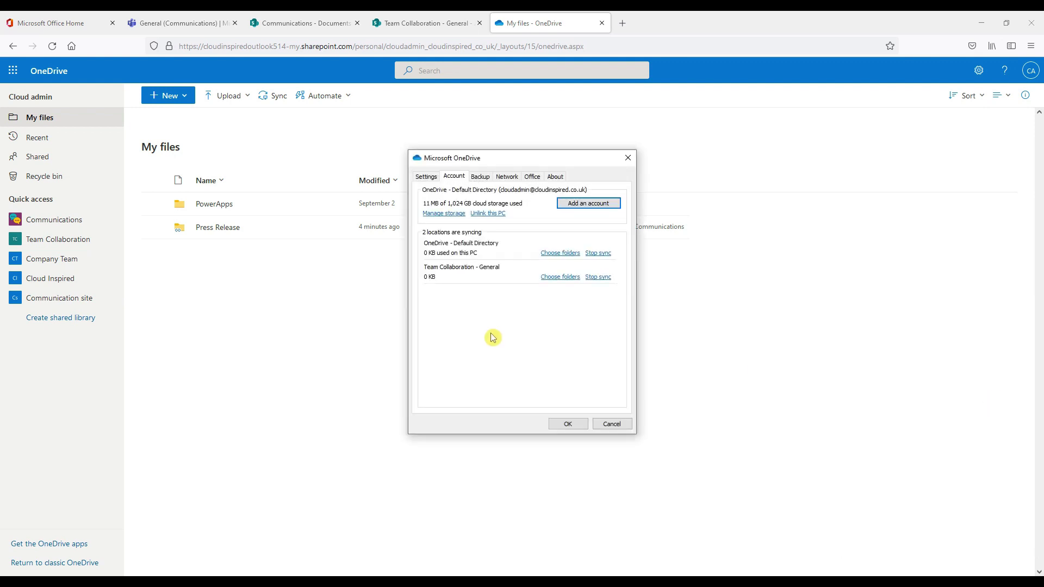
{"action": "left_click", "coordinate": [569, 254]}
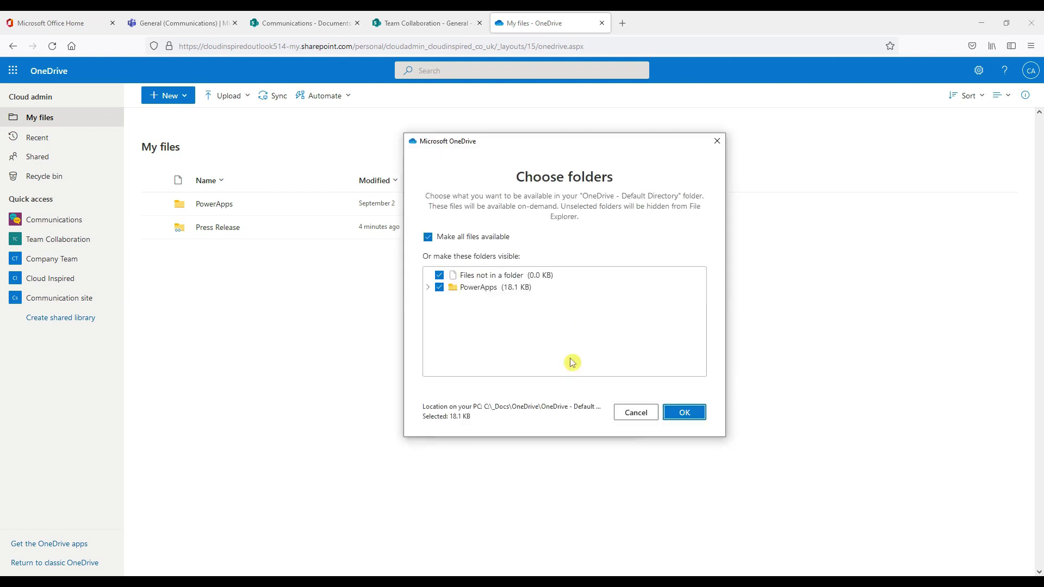
{"action": "left_click", "coordinate": [631, 416]}
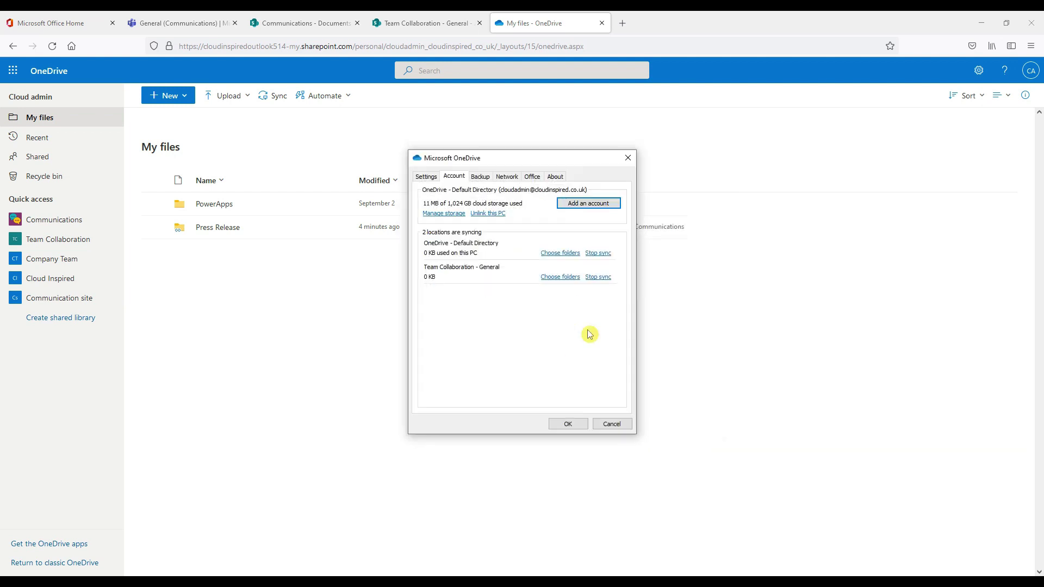
{"action": "left_click", "coordinate": [566, 278]}
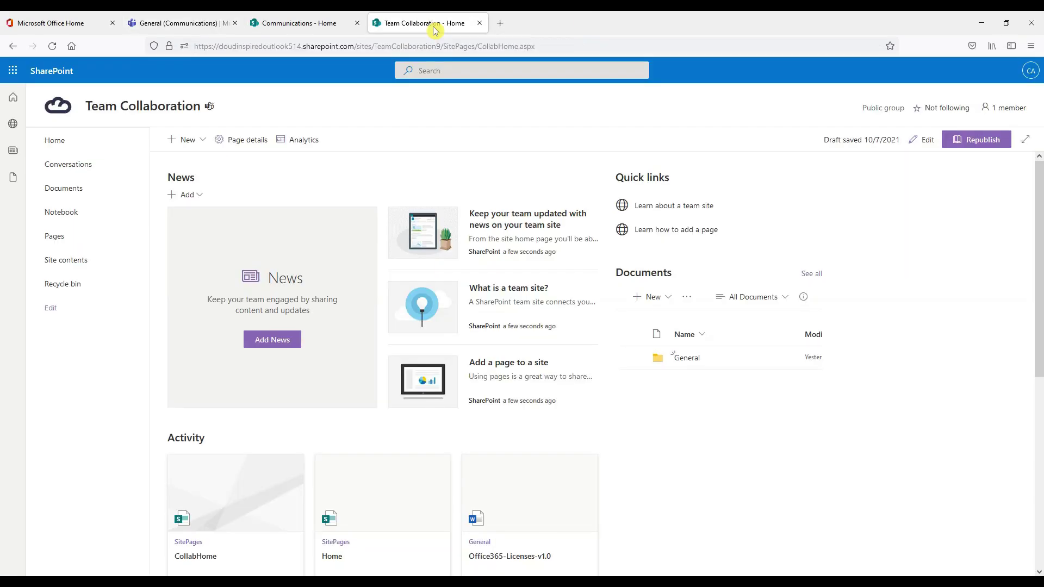
- Copy the web address of the Team Collaboration site's home page
{"action": "left_click", "coordinate": [301, 25]}
{"action": "left_click", "coordinate": [408, 23]}
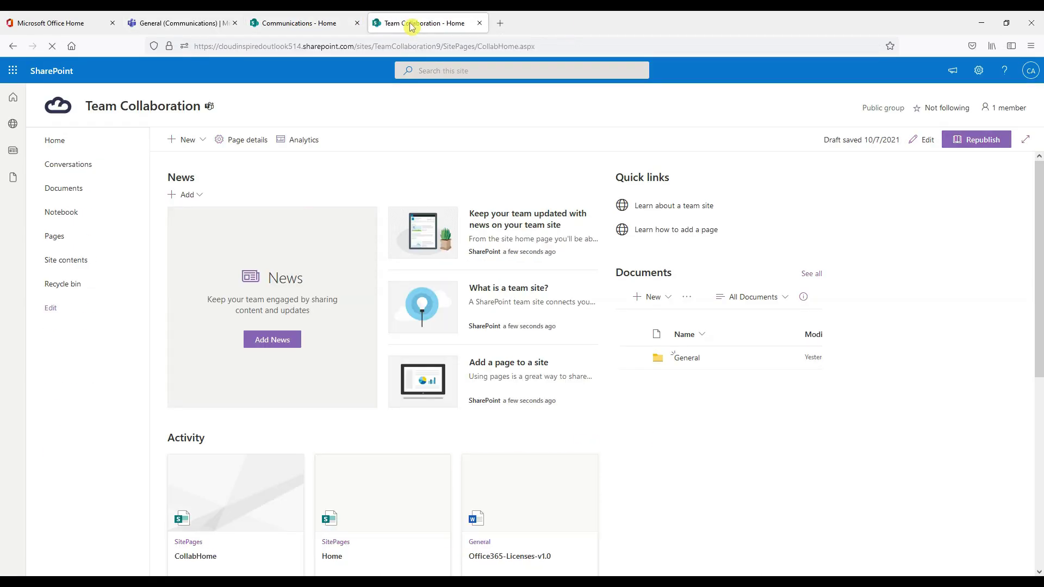
{"action": "left_click", "coordinate": [407, 48]}
{"action": "key", "text": "ctrl+c"}
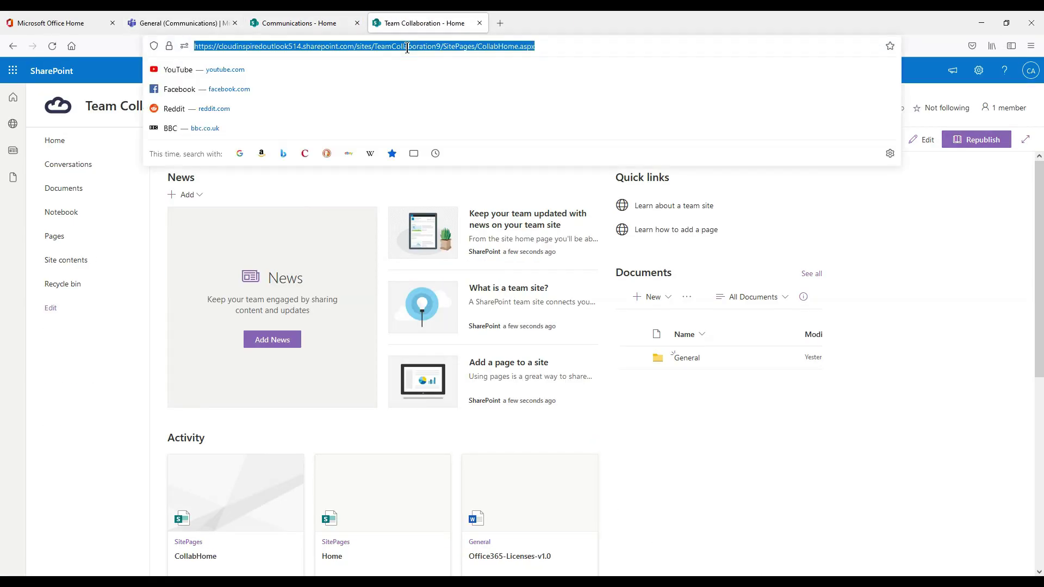
- In Microsoft Teams, add a Website tab named Team Collaboration to the Team Collaboration team's General channel, linked to the copied address
{"action": "left_click", "coordinate": [215, 23]}
{"action": "left_click", "coordinate": [152, 205]}
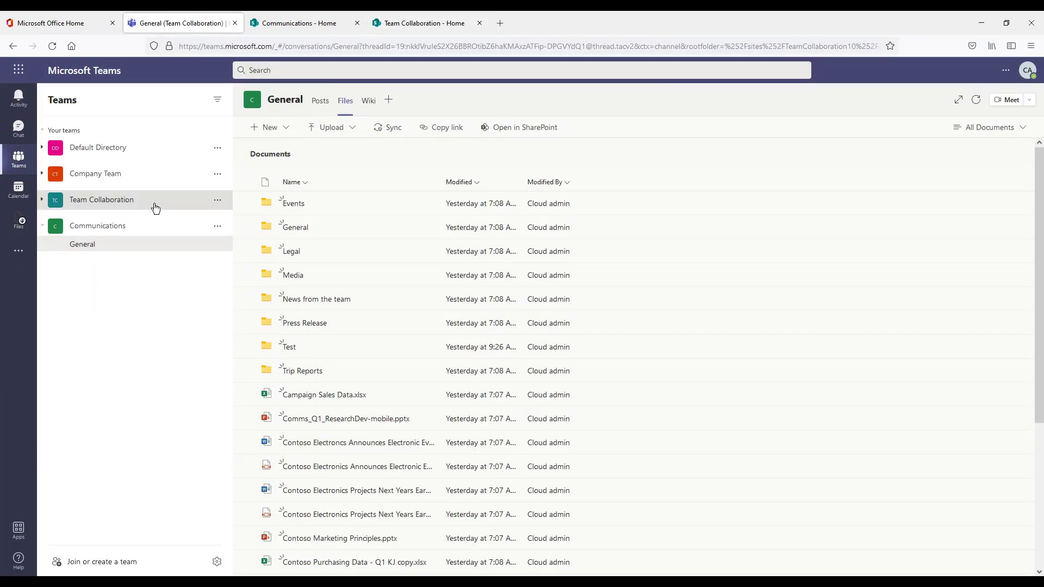
{"action": "left_click", "coordinate": [365, 103]}
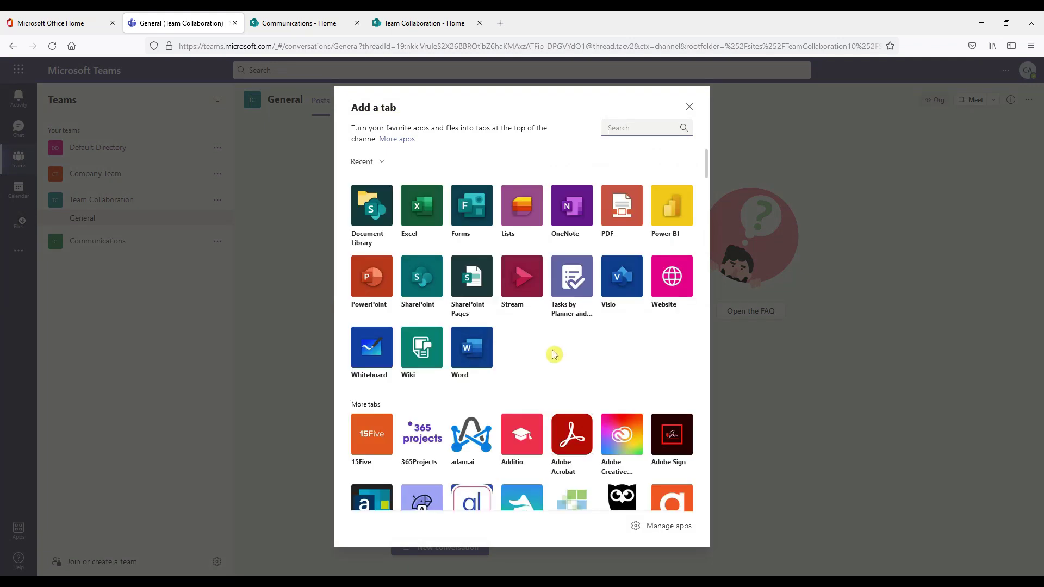
{"action": "key", "text": "Escape"}
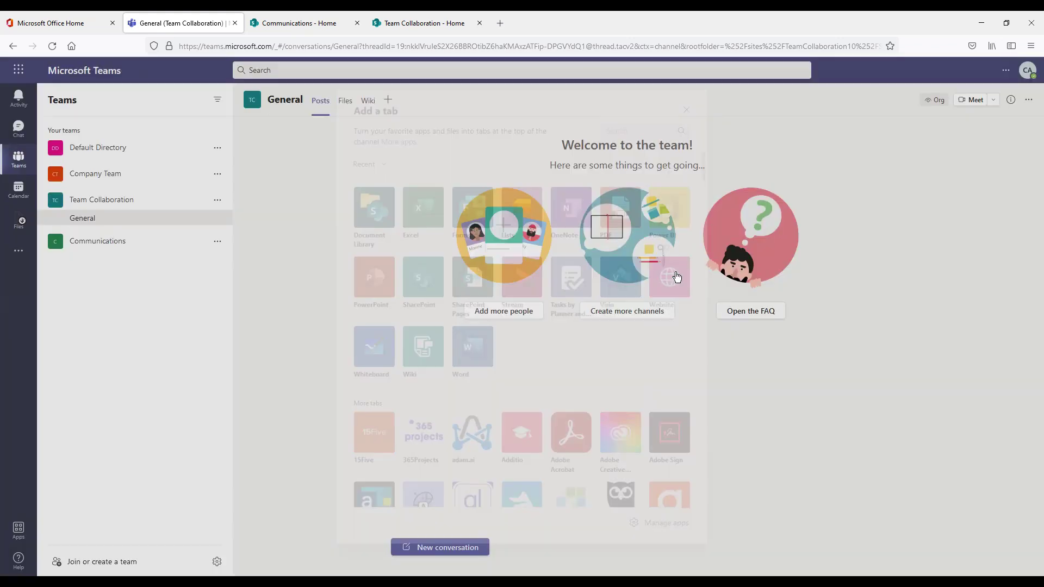
{"action": "left_click", "coordinate": [538, 325]}
{"action": "key", "text": "ctrl+v"}
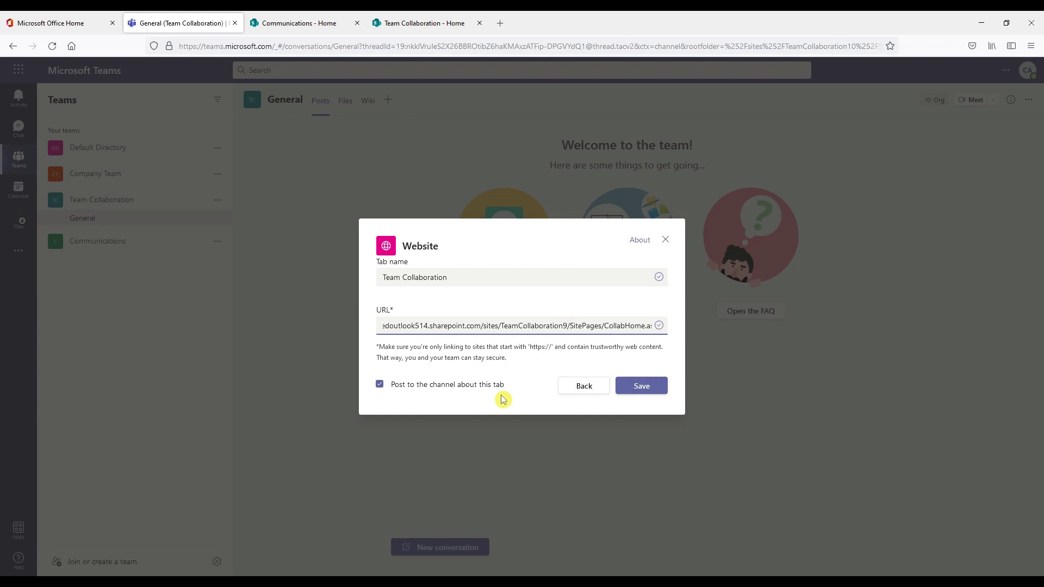
{"action": "left_click", "coordinate": [635, 386]}
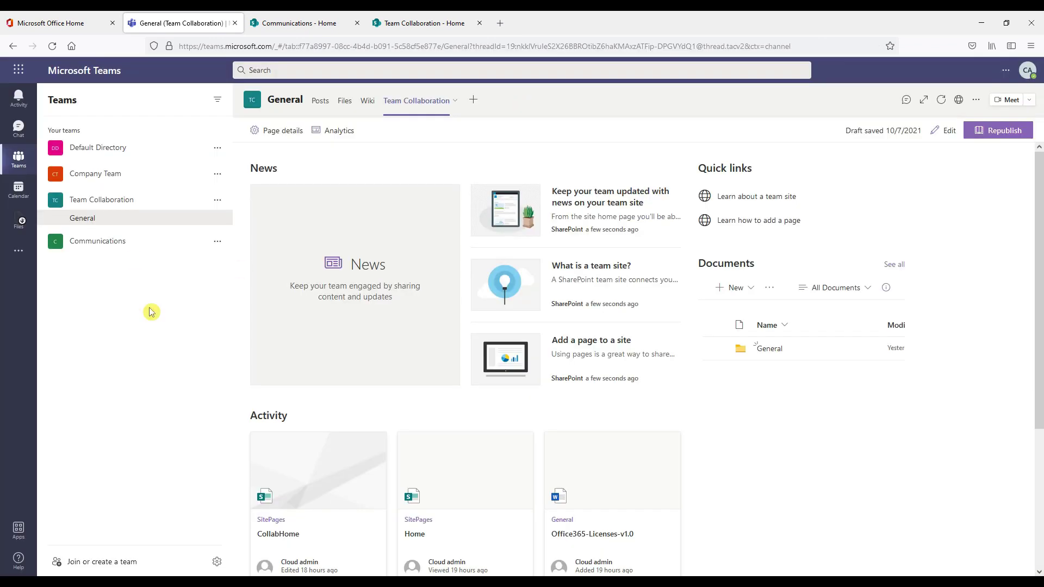
- Add a Website tab named Communications Site to the Communications team's General channel, linked to /sites/TeamCollaboration10/SitePages/Home(1).aspx, and dismiss the loading notice
{"action": "left_click", "coordinate": [129, 248]}
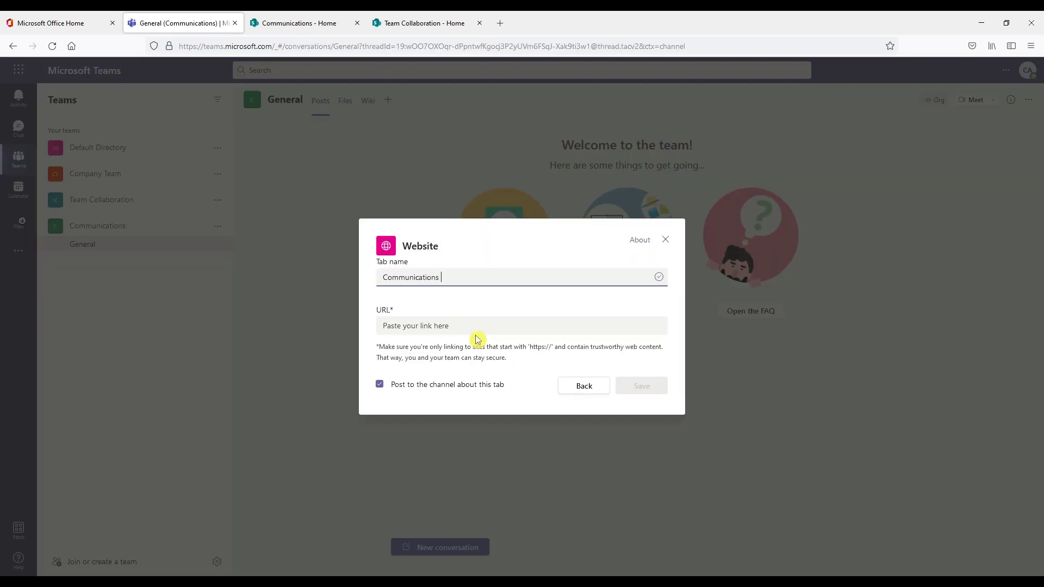
{"action": "left_click", "coordinate": [494, 325]}
{"action": "type", "text": "https://inspiredoutlook514.sharepoint.com/sites/TeamCollaboration10/SitePages/Home(1).aspx"}
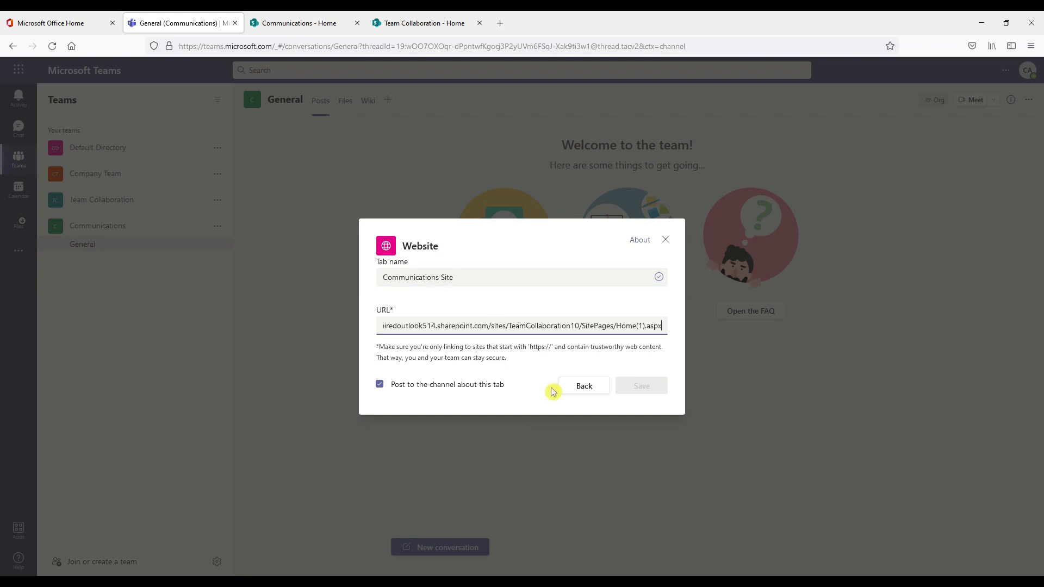
{"action": "left_click", "coordinate": [639, 386]}
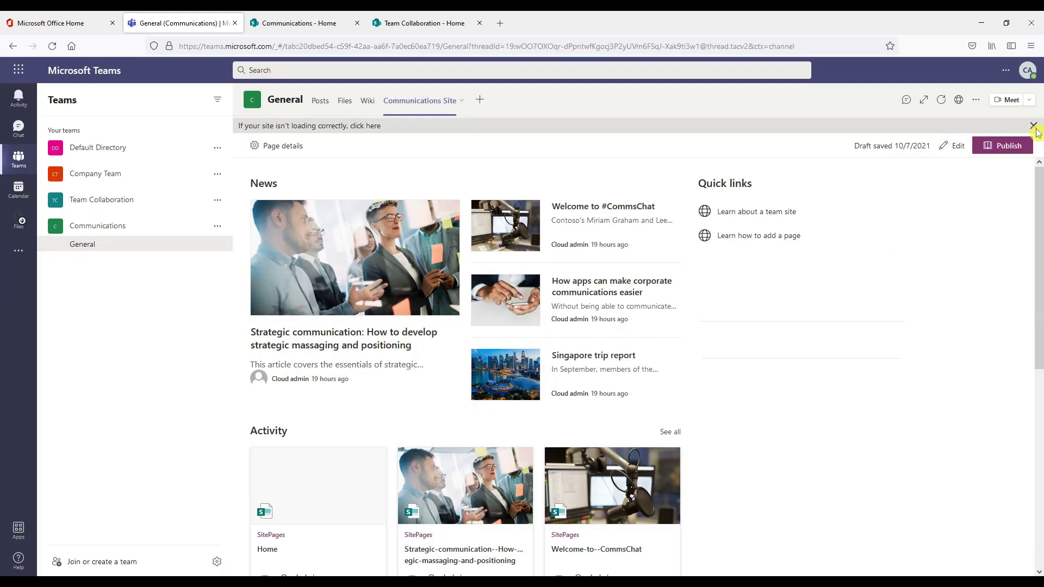
{"action": "left_click", "coordinate": [1033, 126]}
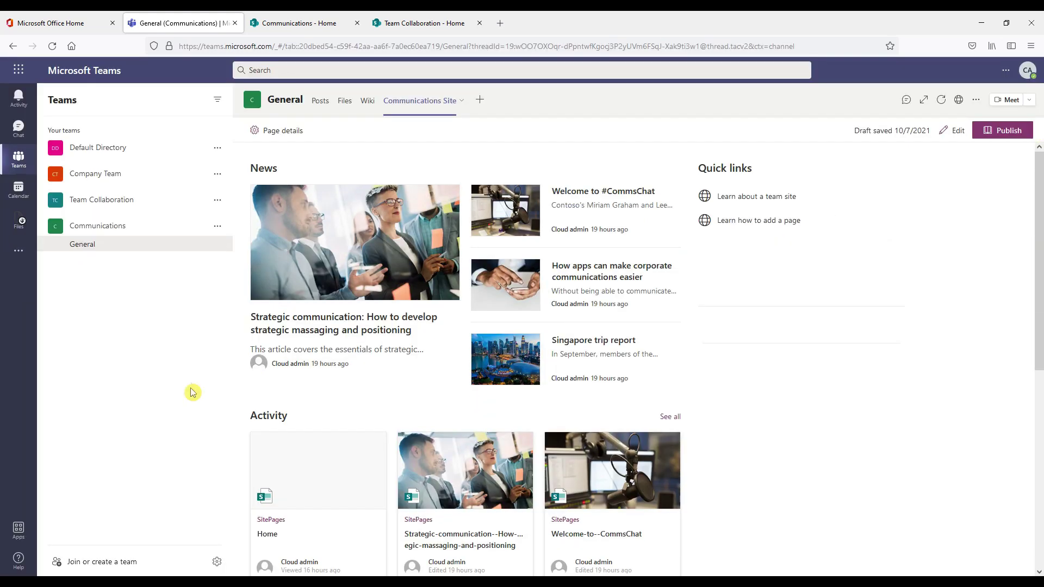